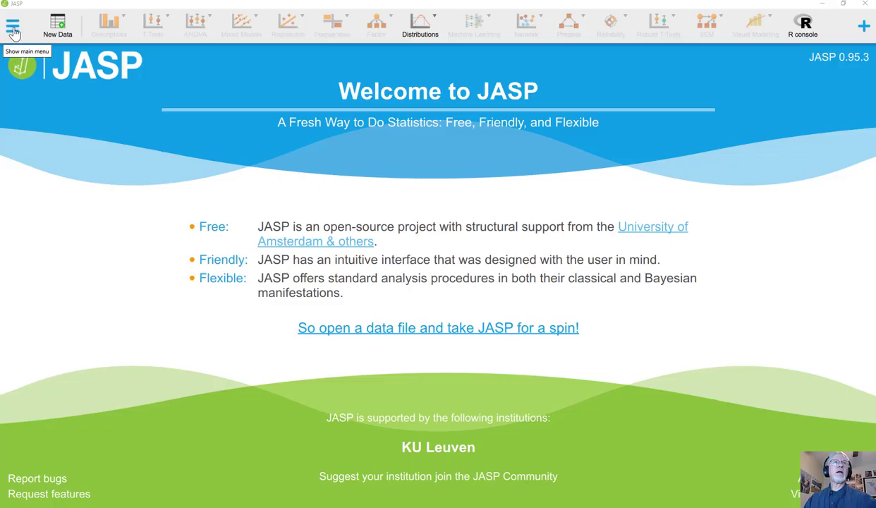
- Open the Pain Thresholds example from the ANOVA category of the data library
{"action": "left_click", "coordinate": [13, 31]}
{"action": "left_click", "coordinate": [24, 81]}
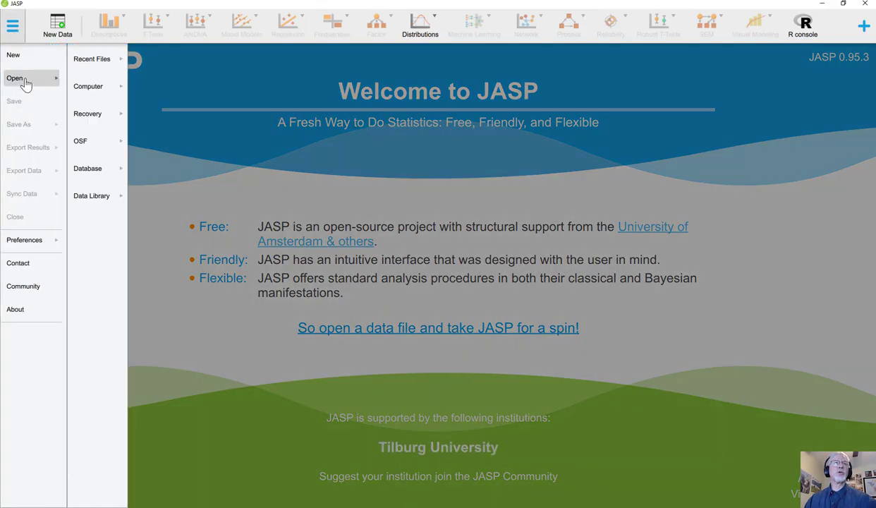
{"action": "left_click", "coordinate": [96, 198]}
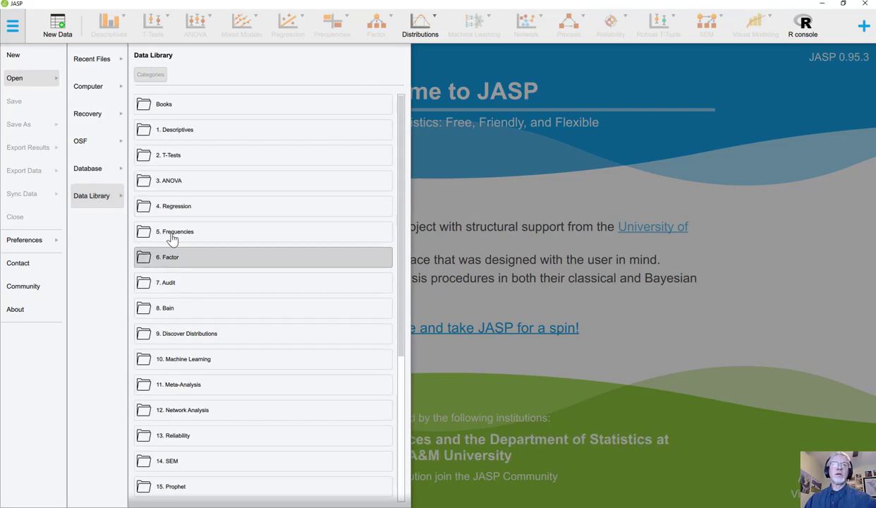
{"action": "left_click", "coordinate": [173, 189]}
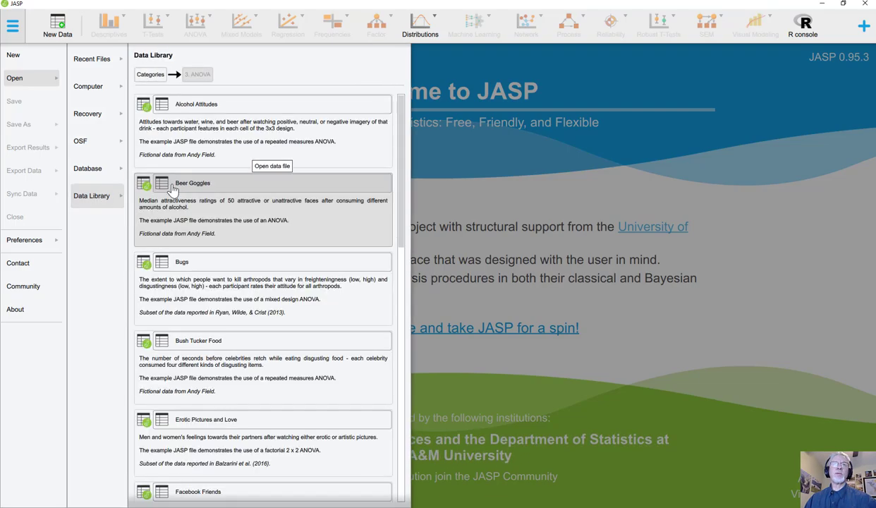
{"action": "scroll", "coordinate": [222, 302], "scroll_direction": "down", "scroll_amount": 2}
{"action": "scroll", "coordinate": [212, 318], "scroll_direction": "down", "scroll_amount": 5}
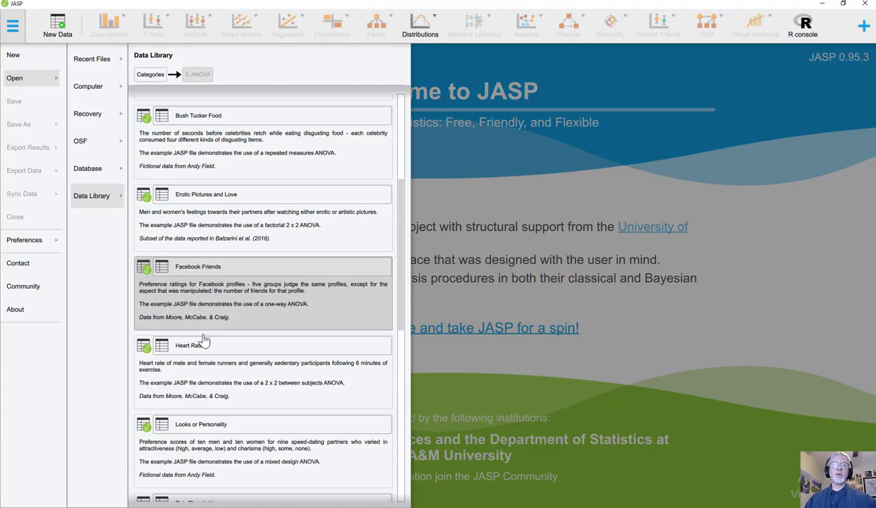
{"action": "scroll", "coordinate": [201, 360], "scroll_direction": "down", "scroll_amount": 1}
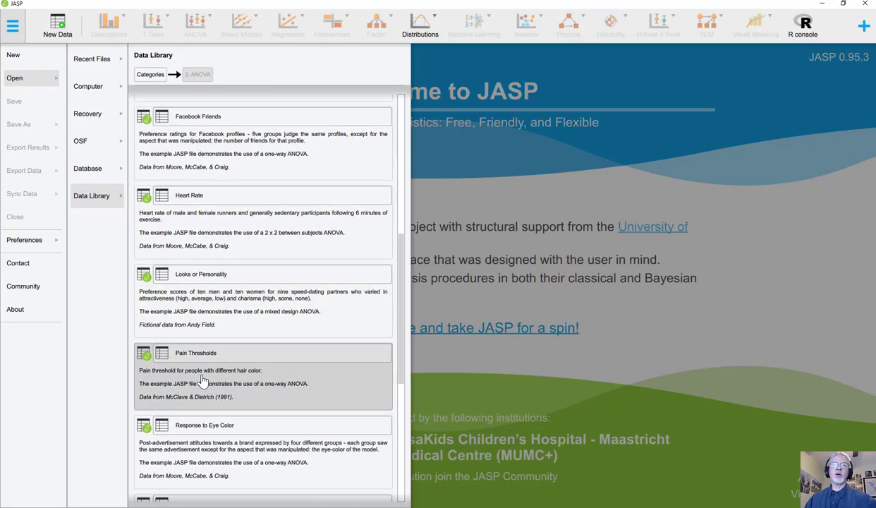
{"action": "left_click", "coordinate": [203, 379]}
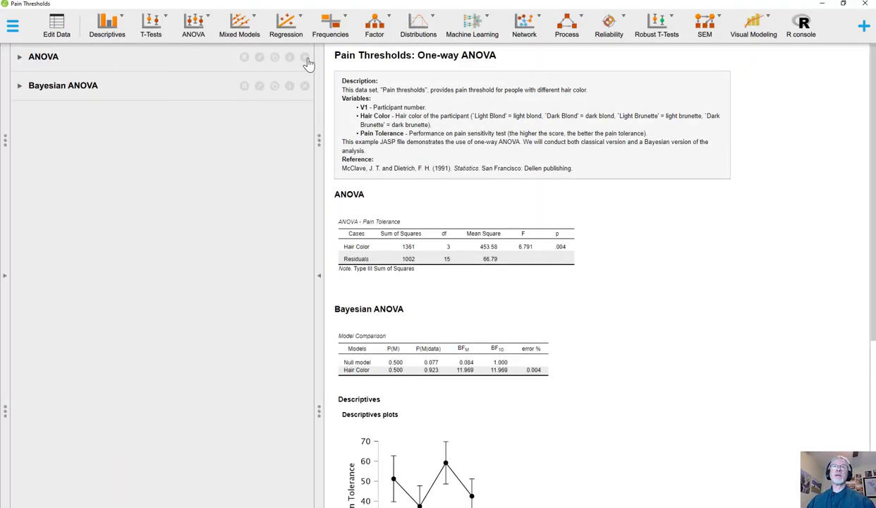
- Remove the existing ANOVA and Bayesian ANOVA analyses from the example file
{"action": "left_click", "coordinate": [306, 62]}
{"action": "left_click", "coordinate": [297, 59]}
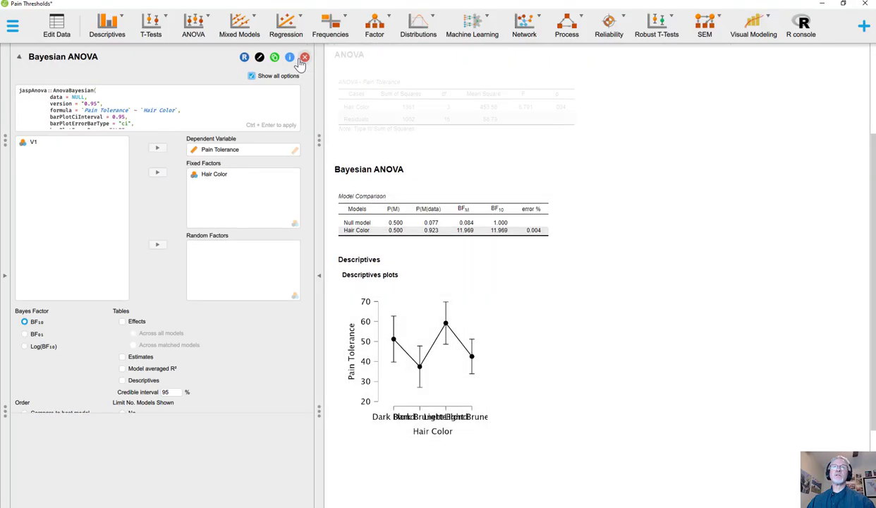
{"action": "left_click", "coordinate": [297, 58]}
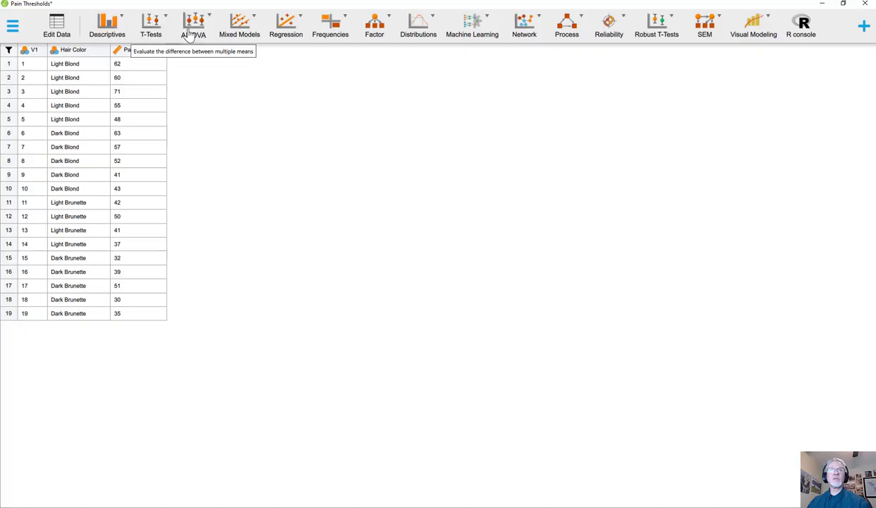
- Run a classical ANOVA with Pain Tolerance as the dependent variable and Hair Color as the fixed factor
{"action": "left_click", "coordinate": [192, 31]}
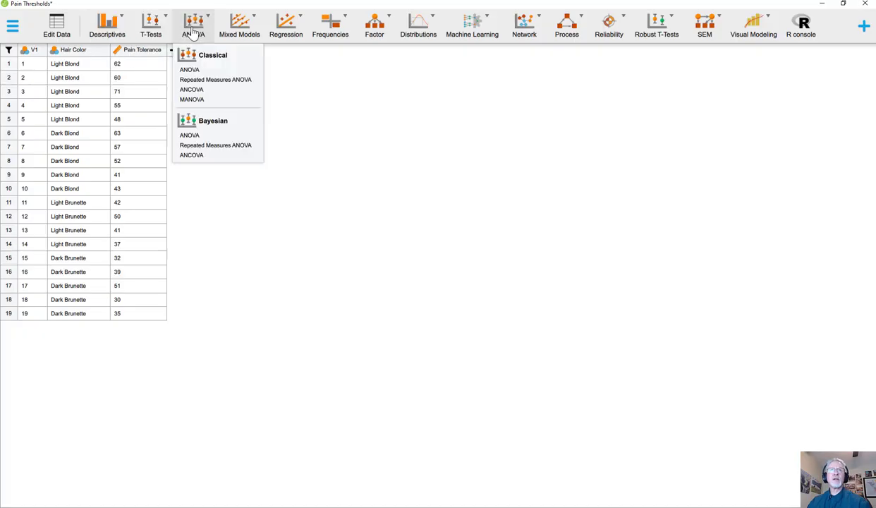
{"action": "left_click", "coordinate": [190, 70]}
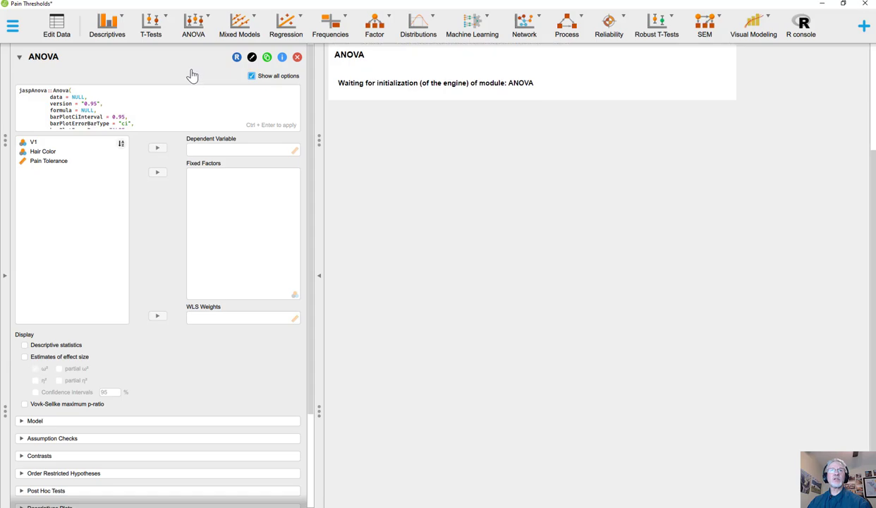
{"action": "left_click", "coordinate": [50, 160]}
{"action": "left_click", "coordinate": [158, 147]}
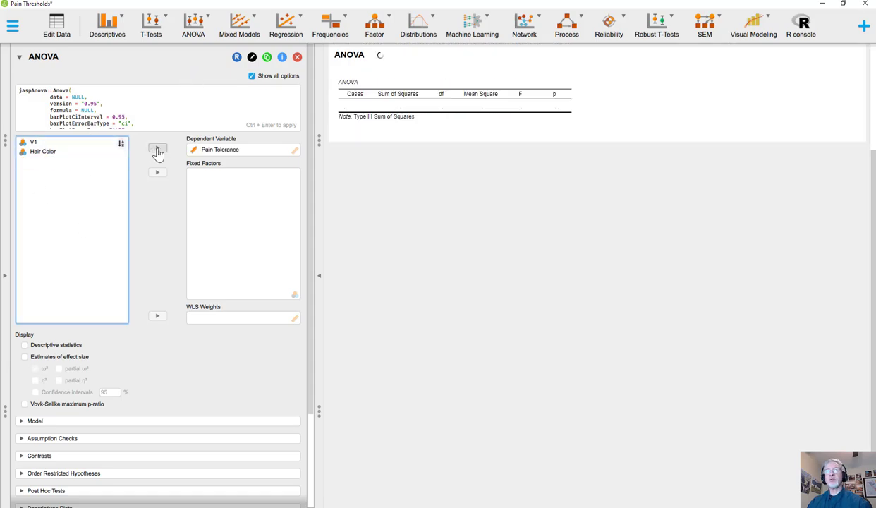
{"action": "left_click", "coordinate": [40, 151]}
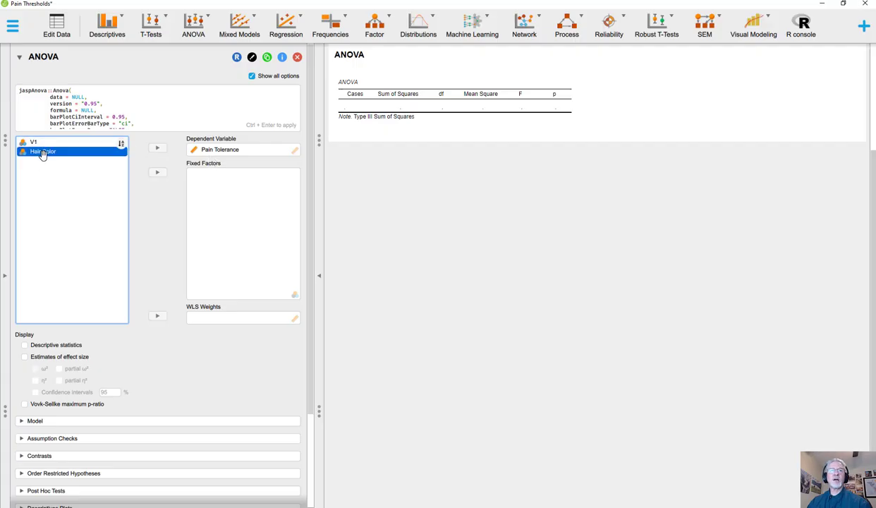
{"action": "left_click", "coordinate": [157, 174]}
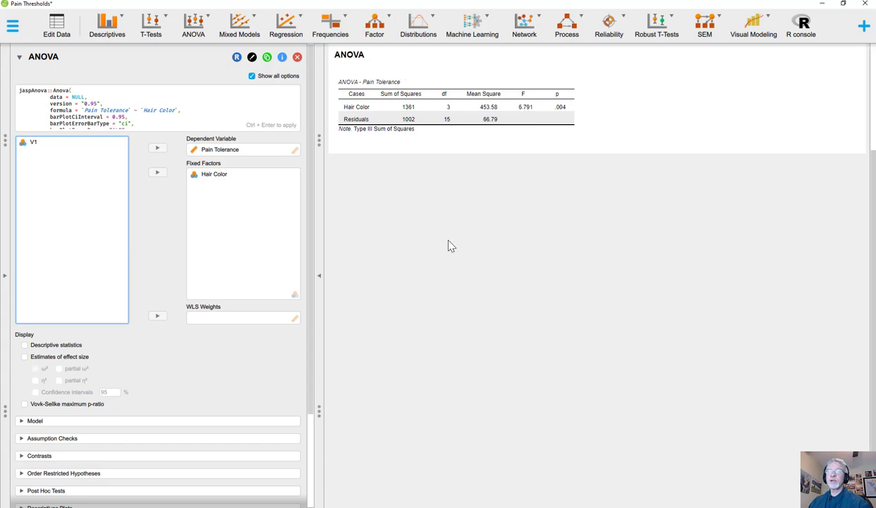
- Display descriptive statistics for the ANOVA and add post hoc tests for Hair Color
{"action": "left_click", "coordinate": [24, 345]}
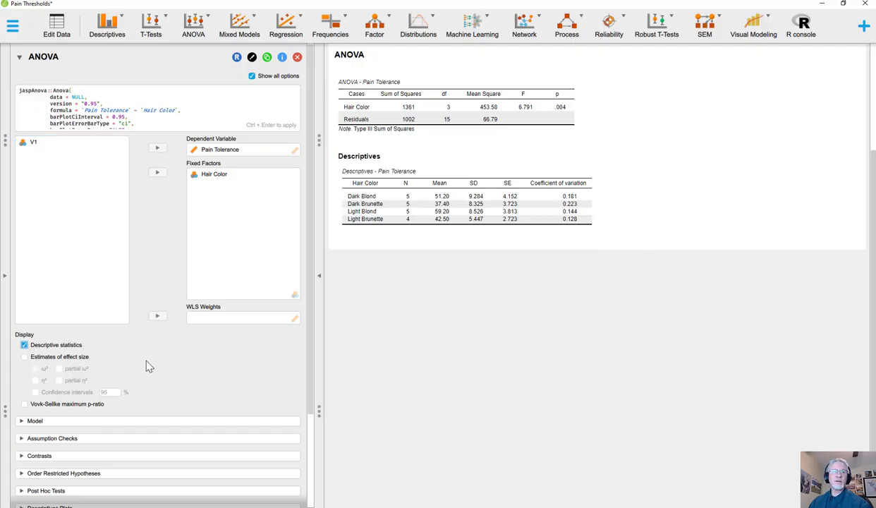
{"action": "scroll", "coordinate": [148, 363], "scroll_direction": "down", "scroll_amount": 3}
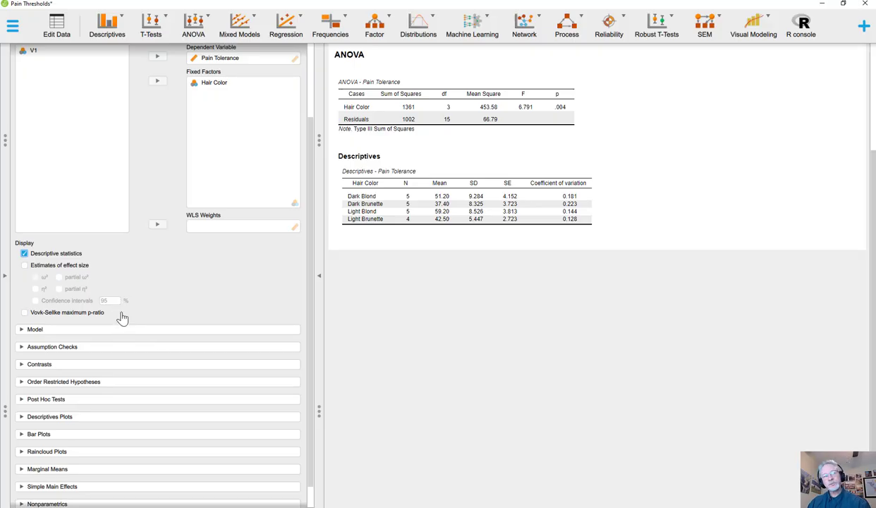
{"action": "left_click", "coordinate": [111, 402]}
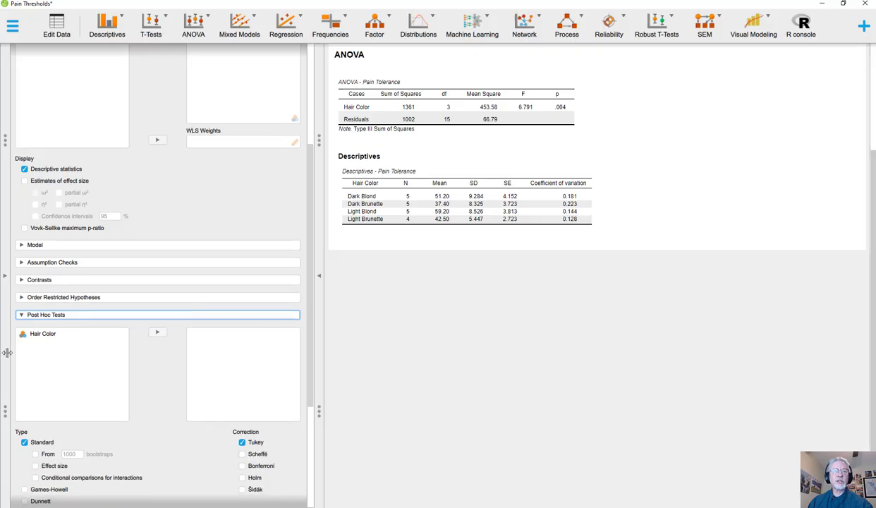
{"action": "left_click", "coordinate": [42, 248]}
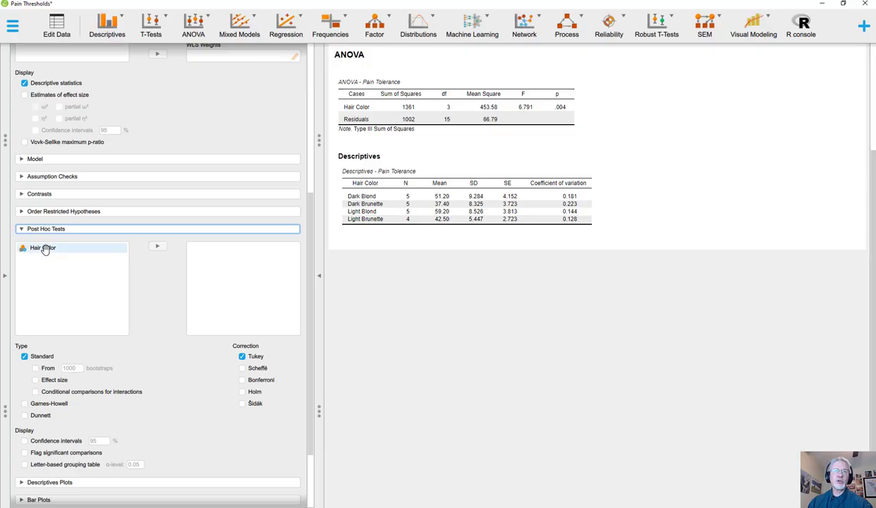
{"action": "left_click", "coordinate": [43, 248]}
{"action": "left_click", "coordinate": [156, 251]}
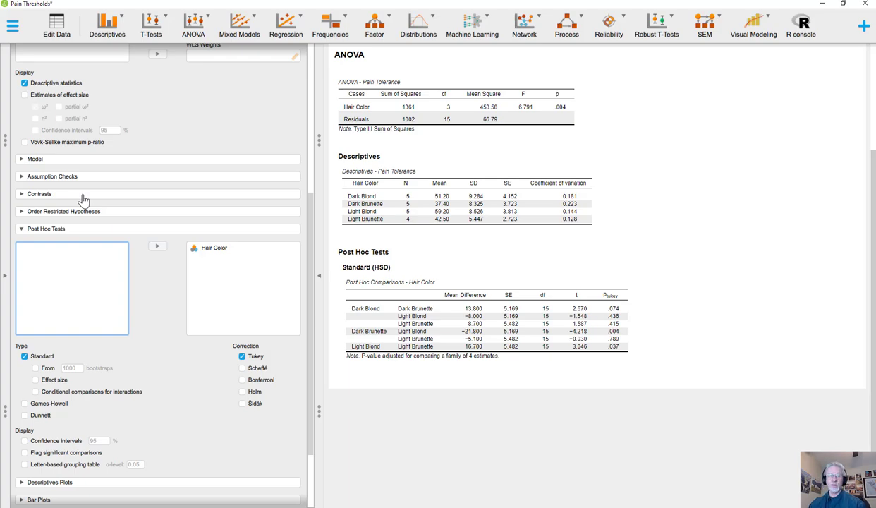
- Set the contrast type for the Hair Color factor to custom
{"action": "left_click", "coordinate": [72, 199]}
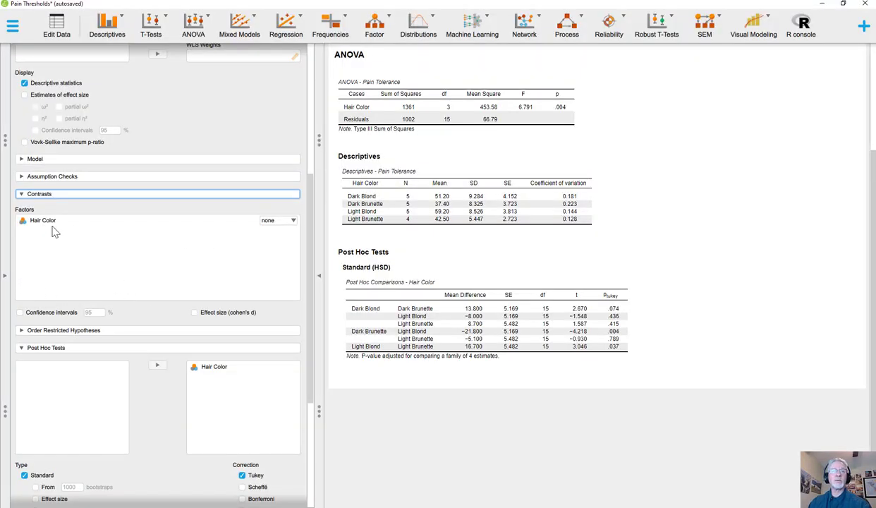
{"action": "left_click", "coordinate": [278, 223]}
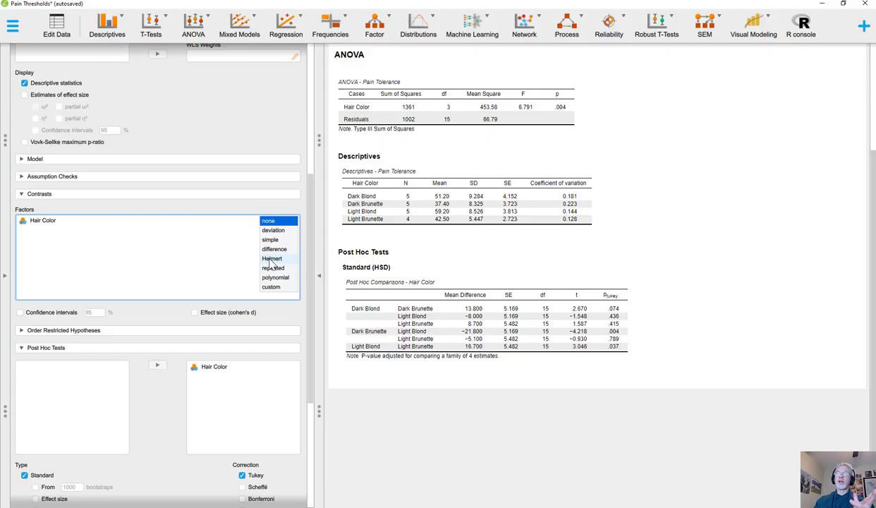
{"action": "left_click", "coordinate": [271, 286]}
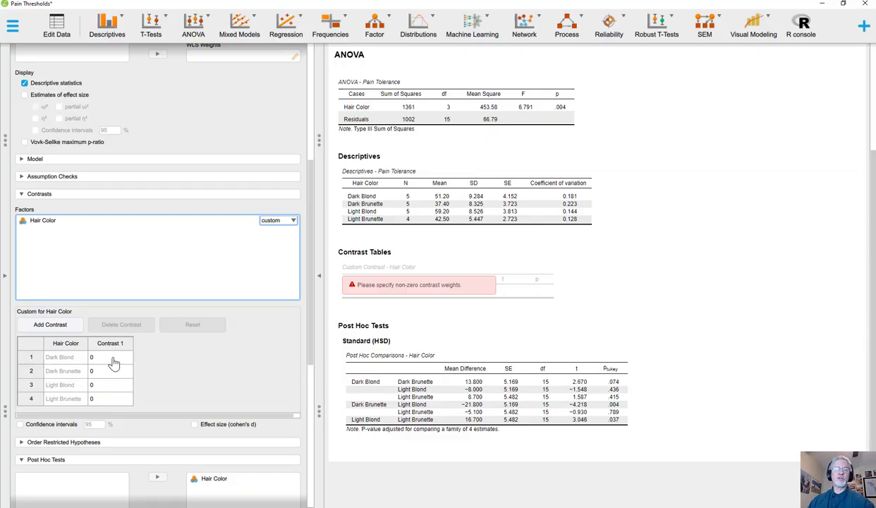
- Set the Contrast 1 weights to 1 for Dark Blond, -1 for Dark Brunette, 1 for Light Blond and -1 for Light Brunette
{"action": "left_click", "coordinate": [114, 361]}
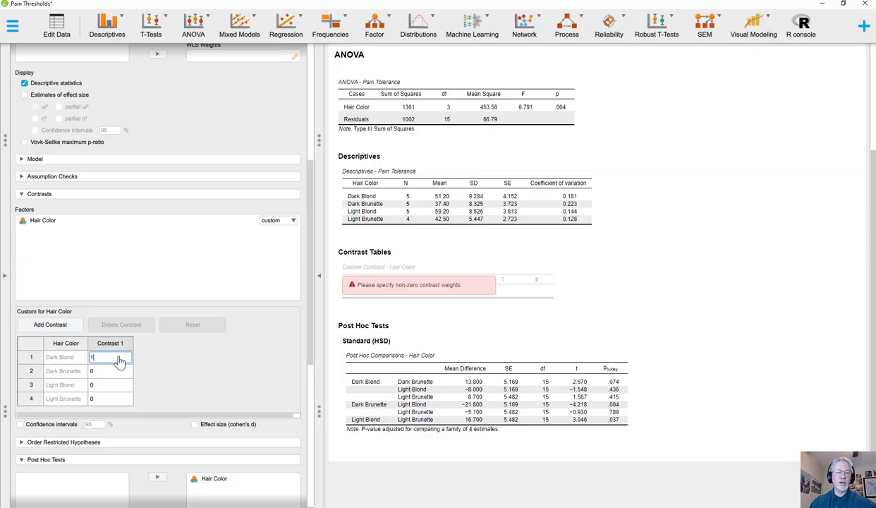
{"action": "left_click", "coordinate": [101, 372]}
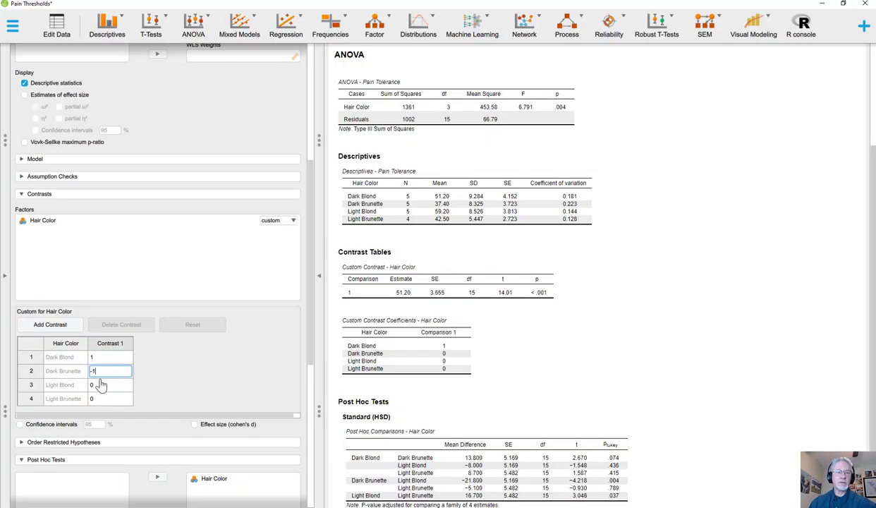
{"action": "type", "text": "-1"}
{"action": "left_click", "coordinate": [100, 387]}
{"action": "type", "text": "1"}
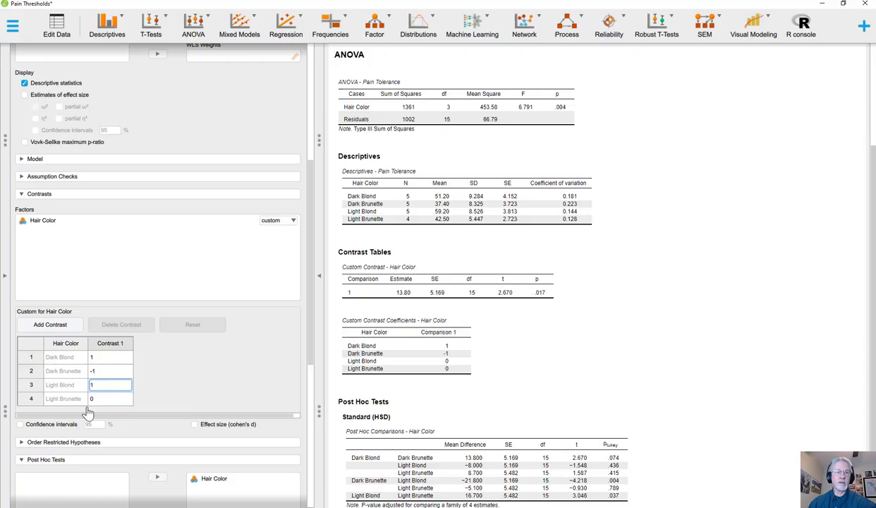
{"action": "left_click", "coordinate": [104, 401]}
{"action": "type", "text": "-1"}
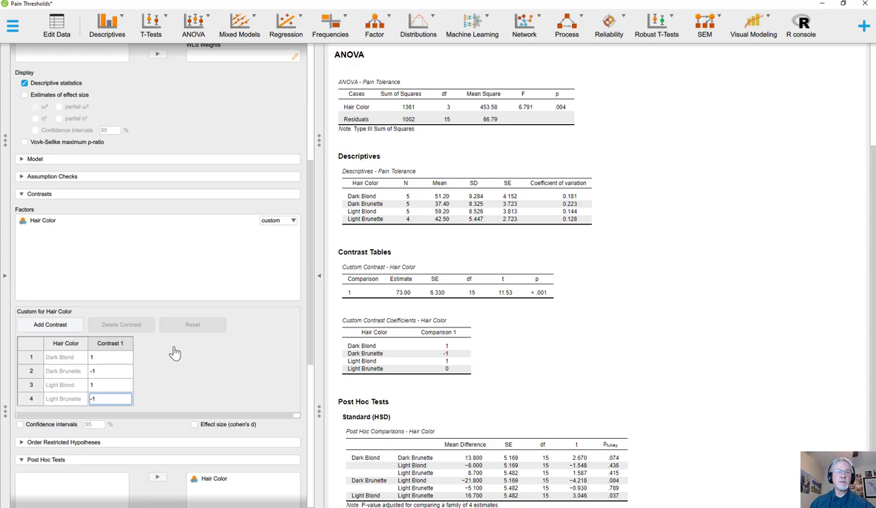
{"action": "left_click", "coordinate": [109, 359]}
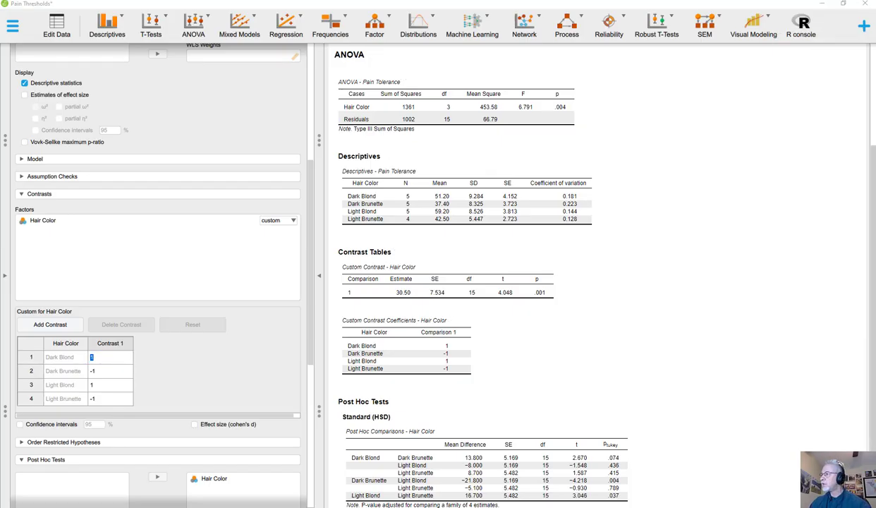
- Switch to the Excel workbook and examine how the weights multiply the Blonde and Brunette group means and how the products are summed in D15
{"action": "key", "text": "alt+Tab"}
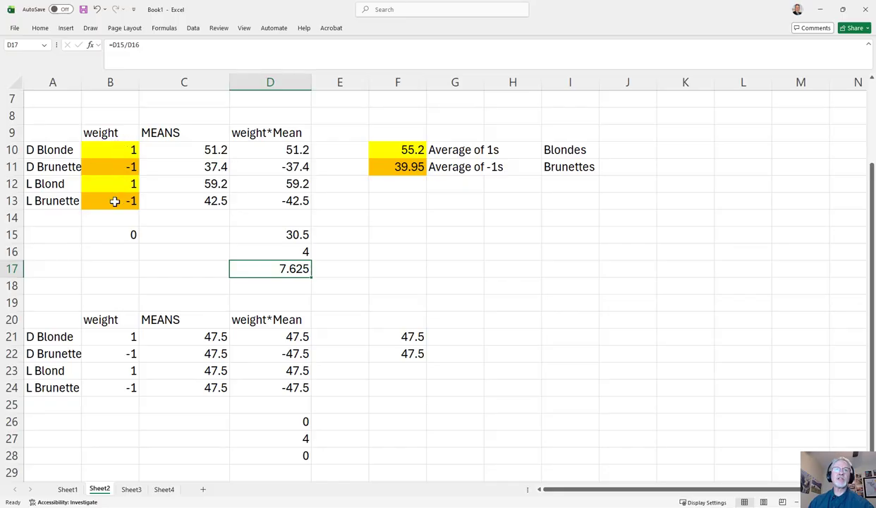
{"action": "left_click", "coordinate": [107, 147]}
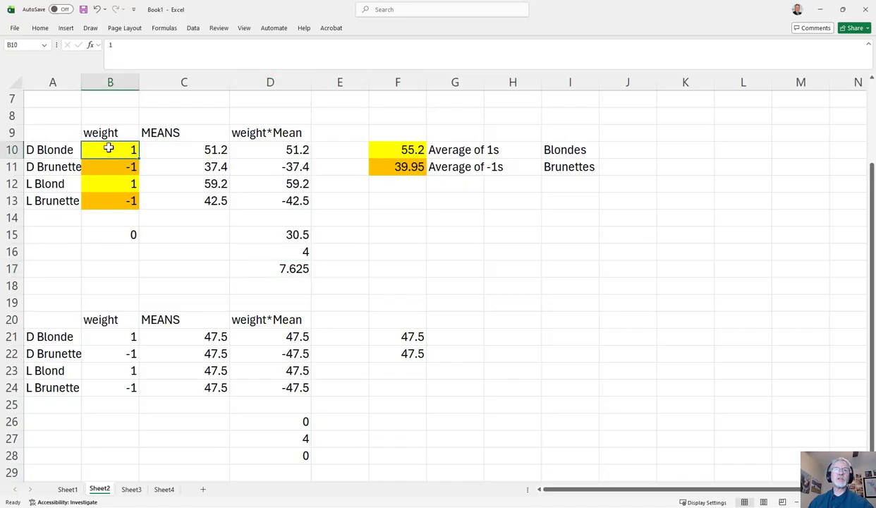
{"action": "left_click", "coordinate": [213, 150]}
{"action": "left_click", "coordinate": [290, 144]}
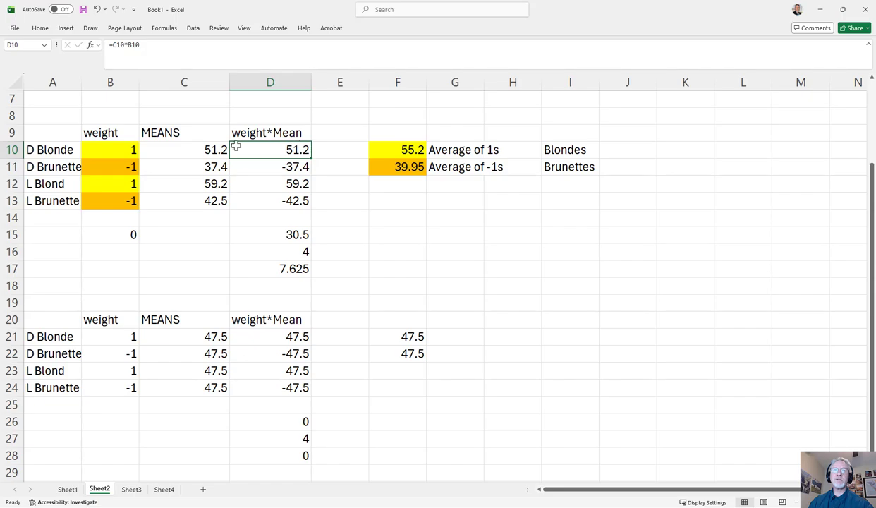
{"action": "left_click", "coordinate": [127, 151]}
{"action": "left_click", "coordinate": [211, 149]}
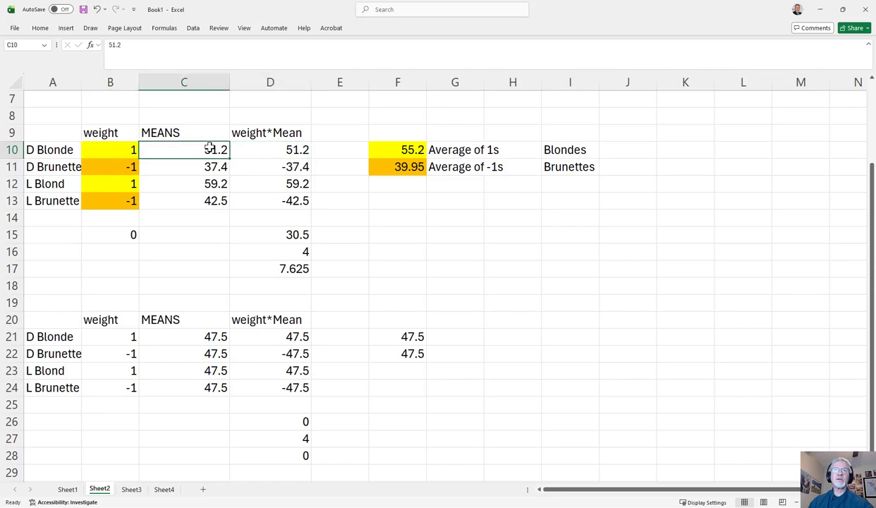
{"action": "left_click", "coordinate": [290, 149]}
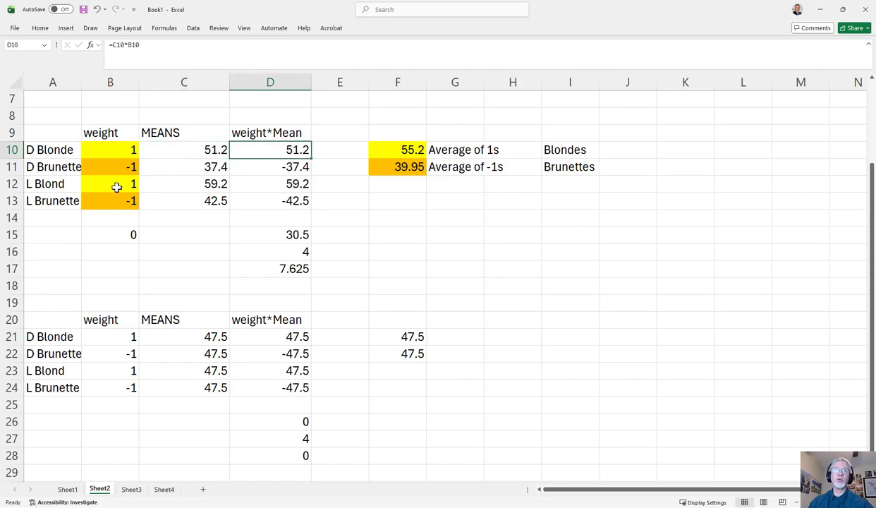
{"action": "left_click", "coordinate": [120, 168]}
{"action": "left_click", "coordinate": [193, 166]}
{"action": "left_click", "coordinate": [291, 163]}
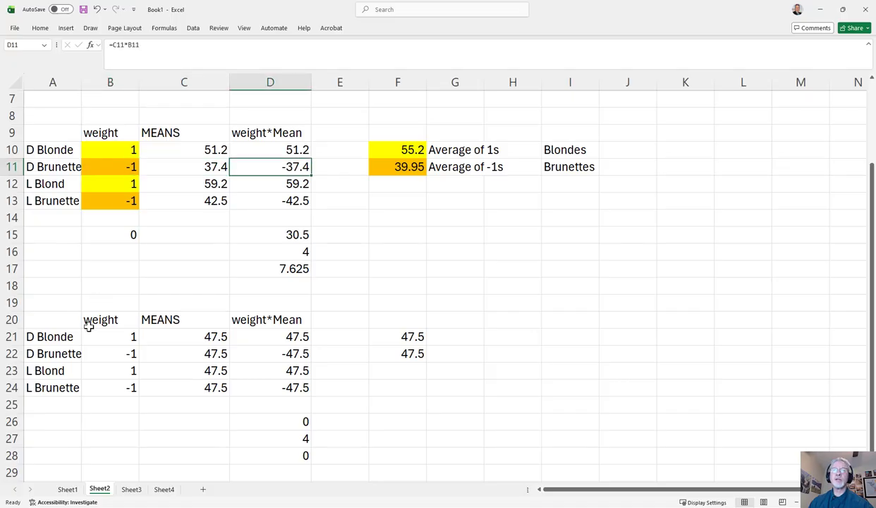
{"action": "left_click", "coordinate": [290, 236]}
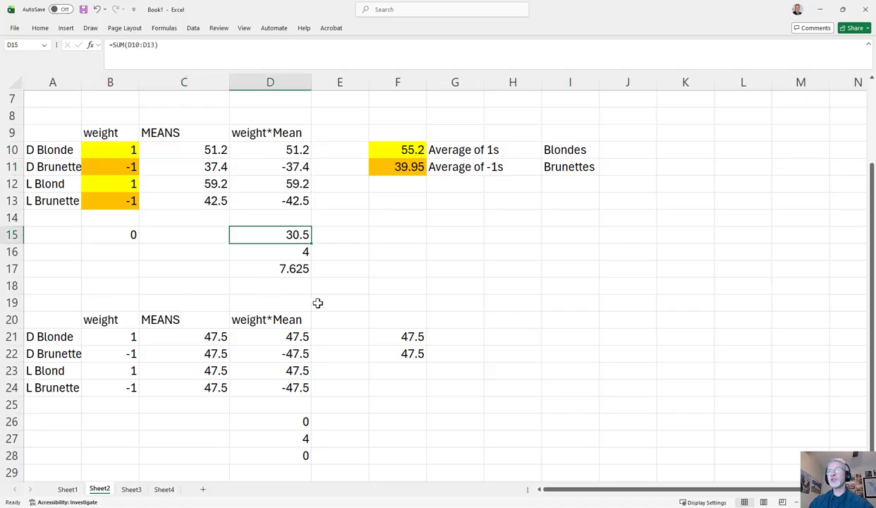
{"action": "key", "text": "Left"}
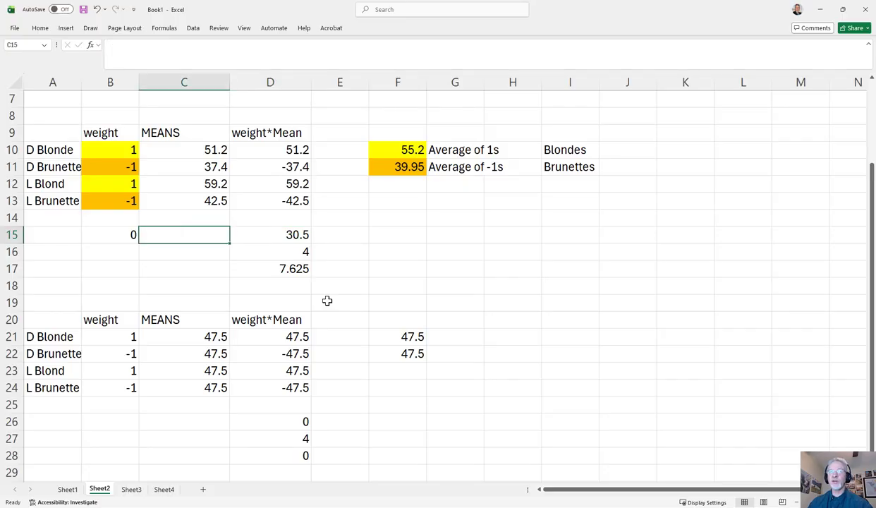
{"action": "key", "text": "Right"}
{"action": "key", "text": "Right"}
{"action": "key", "text": "Left"}
{"action": "key", "text": "Left"}
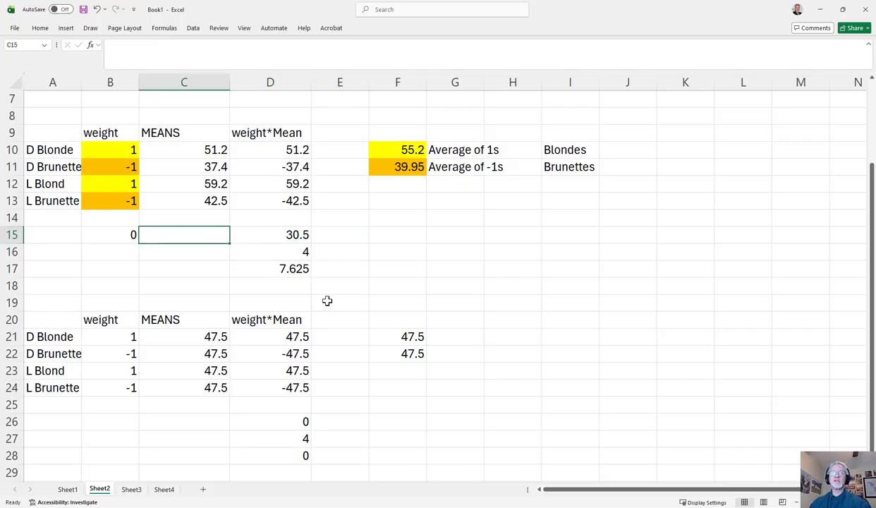
- Examine the sum of weighted means in D15 and the Blonde weights of 1 in B10 and B12
{"action": "key", "text": "Right"}
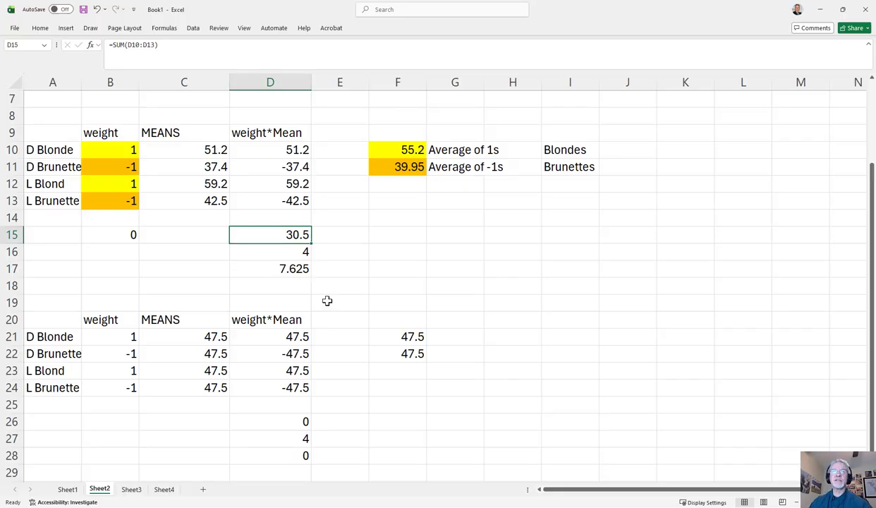
{"action": "key", "text": "Up"}
{"action": "key", "text": "Up"}
{"action": "key", "text": "Up"}
{"action": "key", "text": "Up"}
{"action": "key", "text": "Up"}
{"action": "key", "text": "Up"}
{"action": "key", "text": "Down"}
{"action": "key", "text": "Right"}
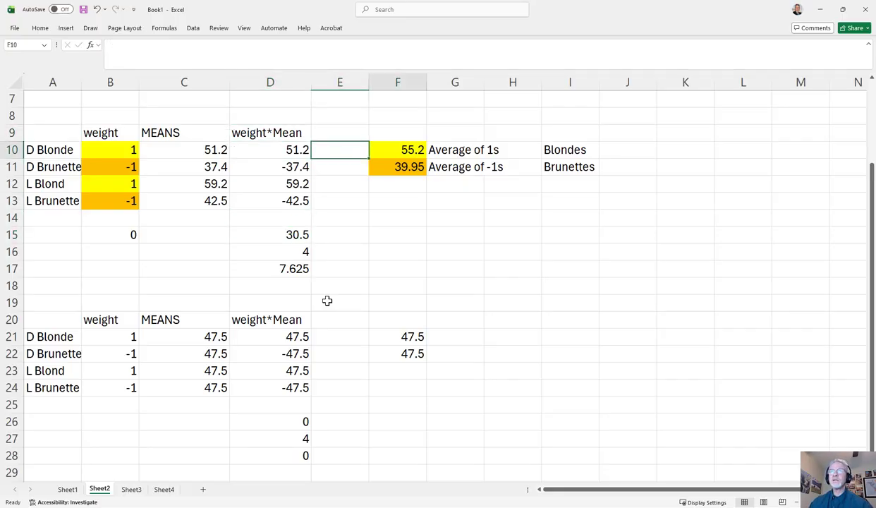
{"action": "key", "text": "Right"}
{"action": "key", "text": "Left"}
{"action": "key", "text": "Left"}
{"action": "key", "text": "Left"}
{"action": "key", "text": "Left"}
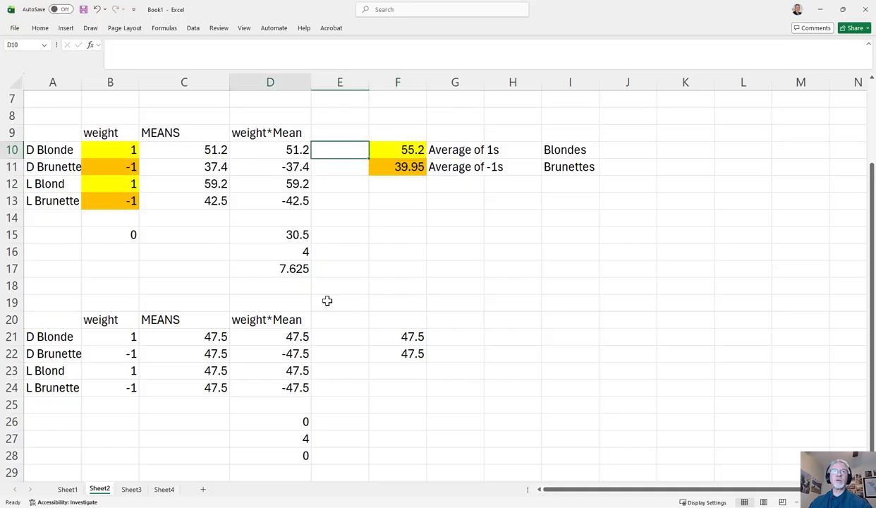
{"action": "key", "text": "Down"}
{"action": "key", "text": "Down"}
{"action": "key", "text": "Up"}
{"action": "key", "text": "Up"}
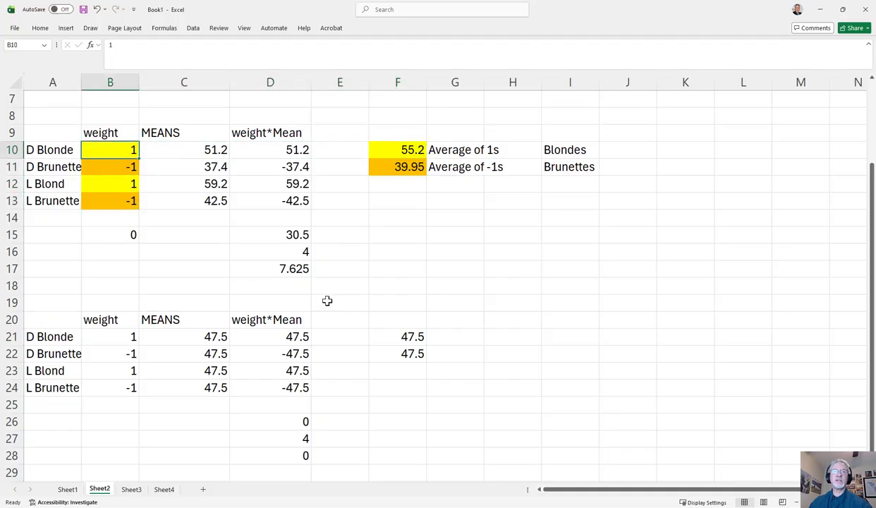
{"action": "key", "text": "Down"}
{"action": "key", "text": "Down"}
{"action": "key", "text": "Up"}
{"action": "key", "text": "Up"}
{"action": "key", "text": "Down"}
{"action": "key", "text": "Down"}
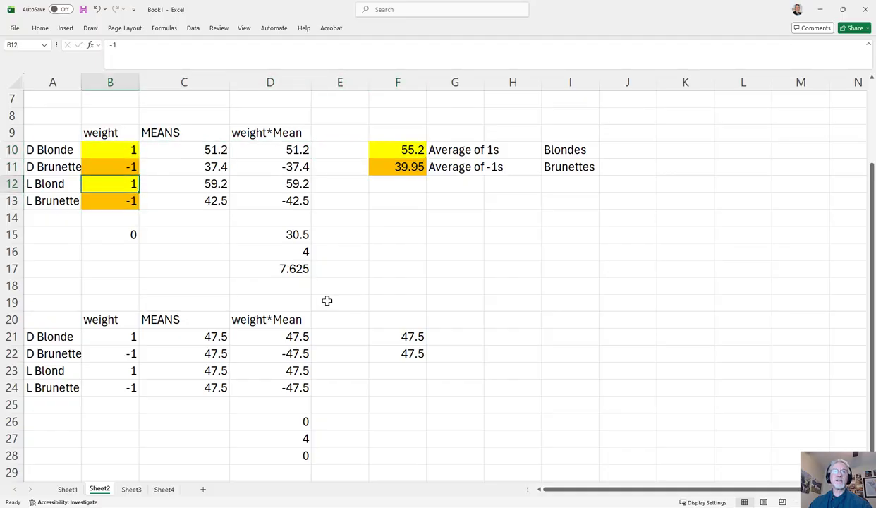
{"action": "key", "text": "Up"}
{"action": "key", "text": "Up"}
- Examine the Dark and Light Blonde means in C10 and C12 and the formula averaging them in F10
{"action": "key", "text": "Down"}
{"action": "key", "text": "Down"}
{"action": "key", "text": "Up"}
{"action": "key", "text": "Up"}
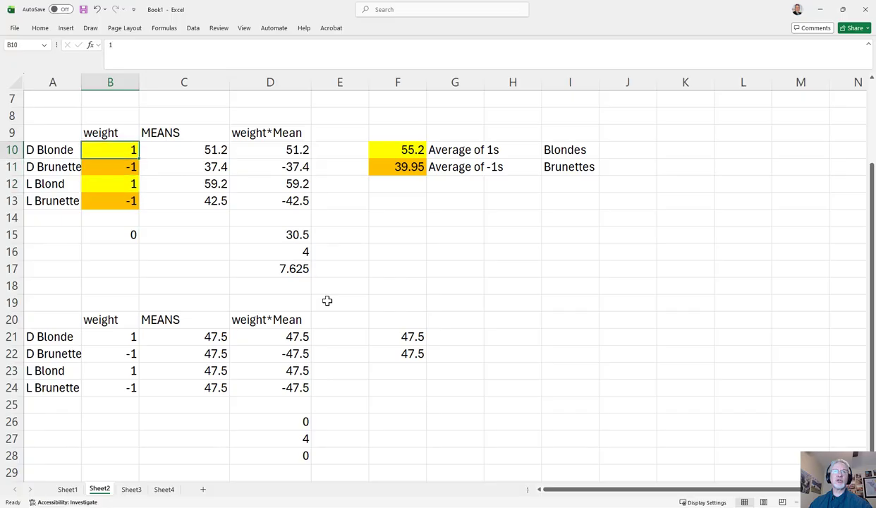
{"action": "key", "text": "Right"}
{"action": "key", "text": "Right"}
{"action": "key", "text": "Left"}
{"action": "key", "text": "Down"}
{"action": "key", "text": "Down"}
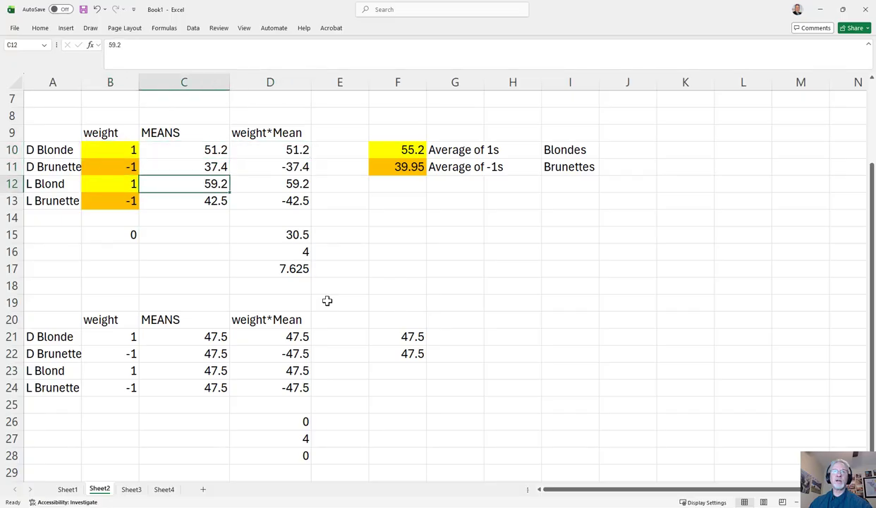
{"action": "key", "text": "Up"}
{"action": "key", "text": "Up"}
{"action": "key", "text": "Right"}
{"action": "key", "text": "Right"}
{"action": "key", "text": "Right"}
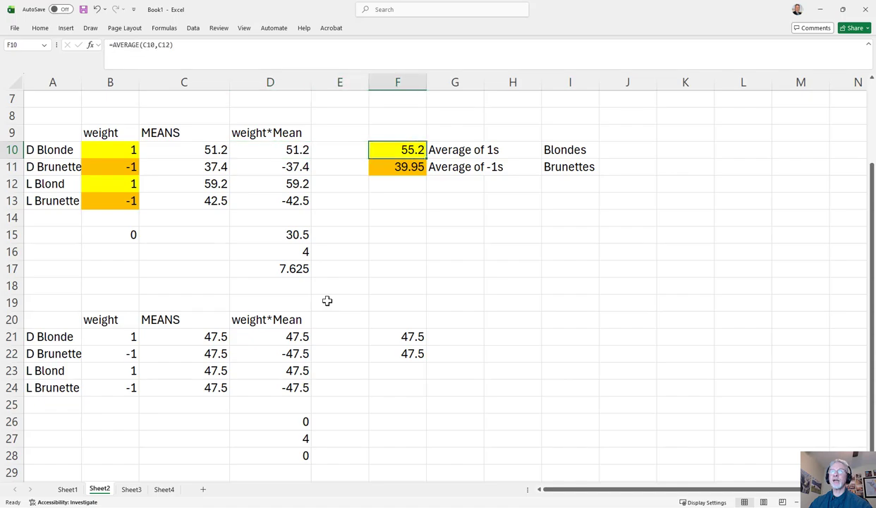
- Examine the Brunette weights and means in rows 11 and 13 and the formula averaging those means in F11
{"action": "key", "text": "Down"}
{"action": "key", "text": "Left"}
{"action": "key", "text": "Left"}
{"action": "key", "text": "Left"}
{"action": "key", "text": "Left"}
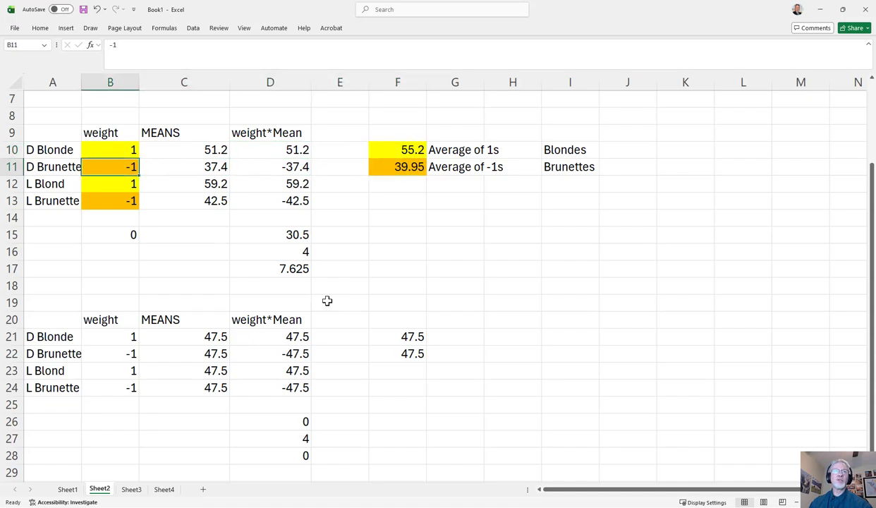
{"action": "key", "text": "Down"}
{"action": "key", "text": "Down"}
{"action": "key", "text": "Right"}
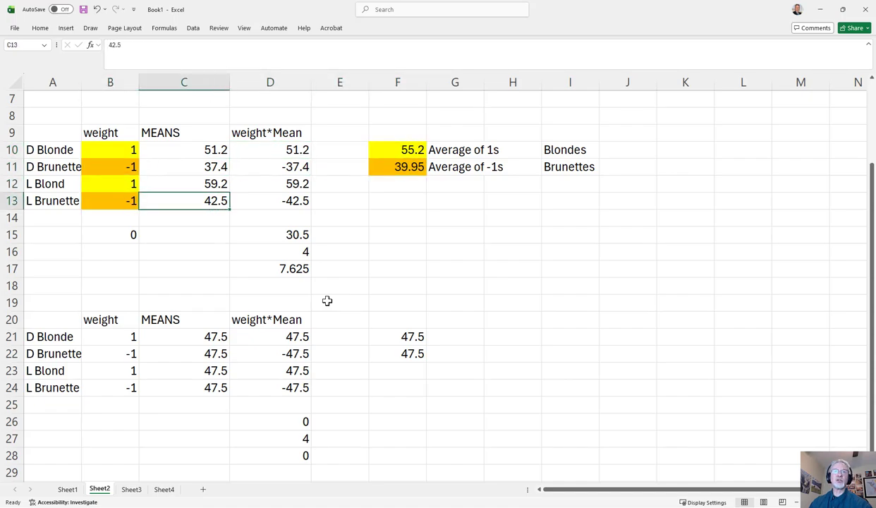
{"action": "key", "text": "Up"}
{"action": "key", "text": "Up"}
{"action": "key", "text": "Right"}
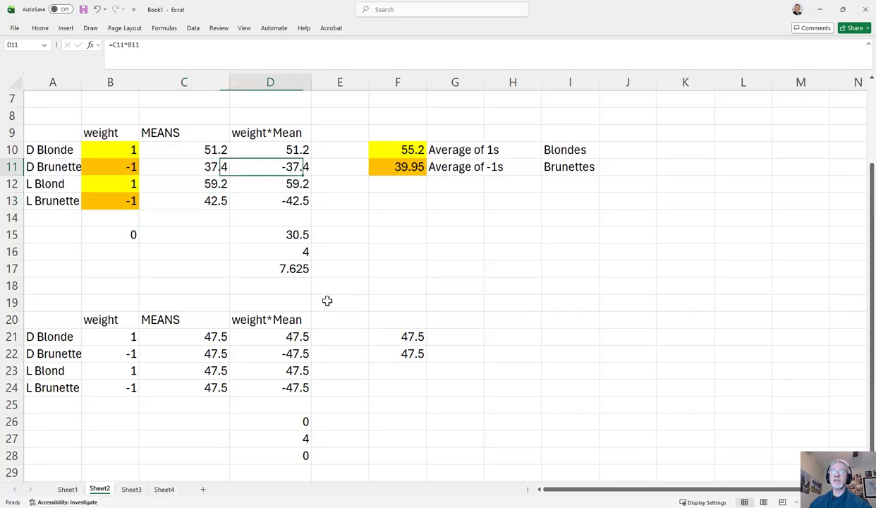
{"action": "key", "text": "Right"}
{"action": "key", "text": "Right"}
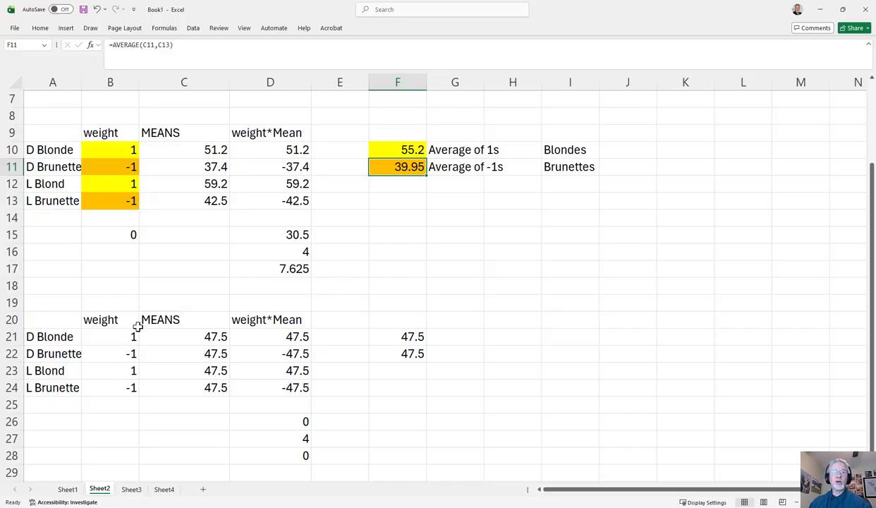
- Examine the weights and the identical group means in B21:C24 of the second example table
{"action": "left_click", "coordinate": [130, 337]}
{"action": "key", "text": "Down"}
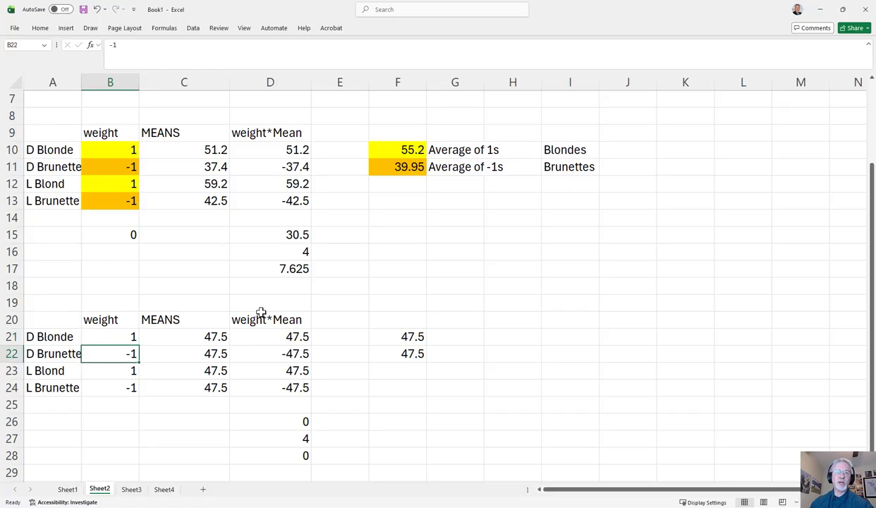
{"action": "key", "text": "Down"}
{"action": "key", "text": "Down"}
{"action": "key", "text": "Right"}
{"action": "key", "text": "Right"}
{"action": "key", "text": "Up"}
{"action": "key", "text": "Left"}
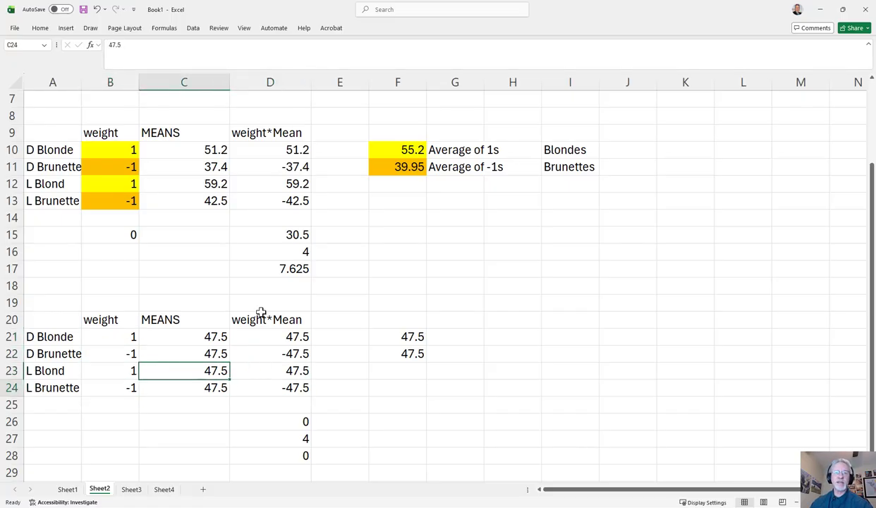
{"action": "key", "text": "Down"}
{"action": "key", "text": "Up"}
{"action": "key", "text": "Up"}
{"action": "key", "text": "Up"}
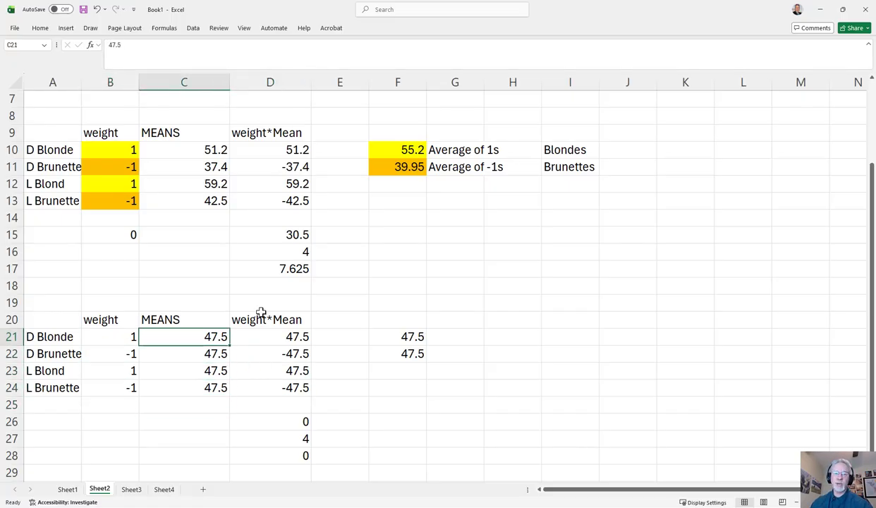
{"action": "key", "text": "Down"}
- Examine the weight-times-mean products in D21:D24 and their sum formula in D26
{"action": "key", "text": "Down"}
{"action": "key", "text": "Down"}
{"action": "key", "text": "Up"}
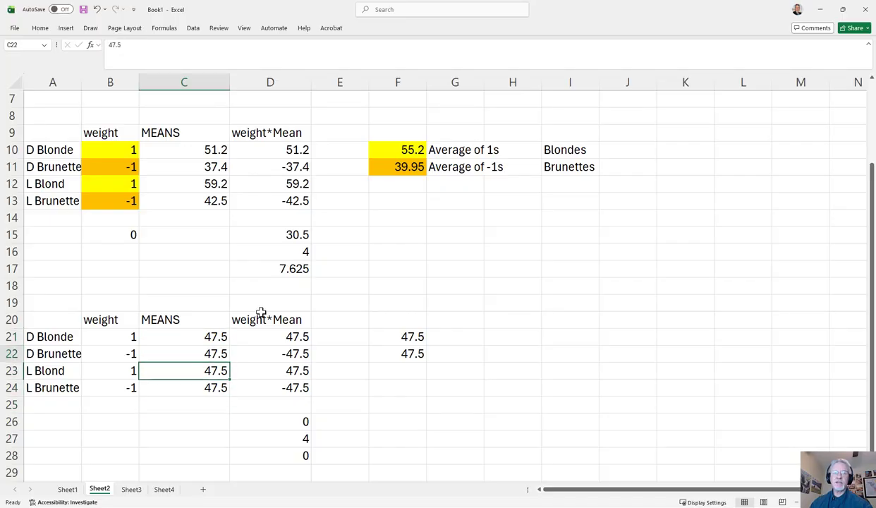
{"action": "key", "text": "Up"}
{"action": "key", "text": "Up"}
{"action": "key", "text": "Right"}
{"action": "key", "text": "Down"}
{"action": "key", "text": "Down"}
{"action": "key", "text": "Down"}
{"action": "key", "text": "Down"}
{"action": "key", "text": "Down"}
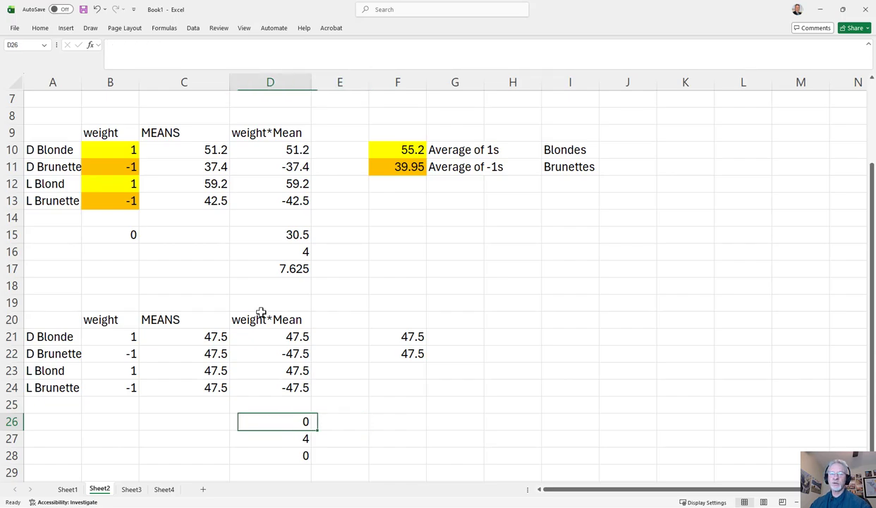
{"action": "key", "text": "Up"}
{"action": "key", "text": "Up"}
{"action": "key", "text": "Up"}
{"action": "key", "text": "Up"}
{"action": "key", "text": "Up"}
{"action": "key", "text": "Up"}
{"action": "key", "text": "Up"}
{"action": "key", "text": "Up"}
{"action": "key", "text": "Up"}
{"action": "key", "text": "Up"}
{"action": "key", "text": "Up"}
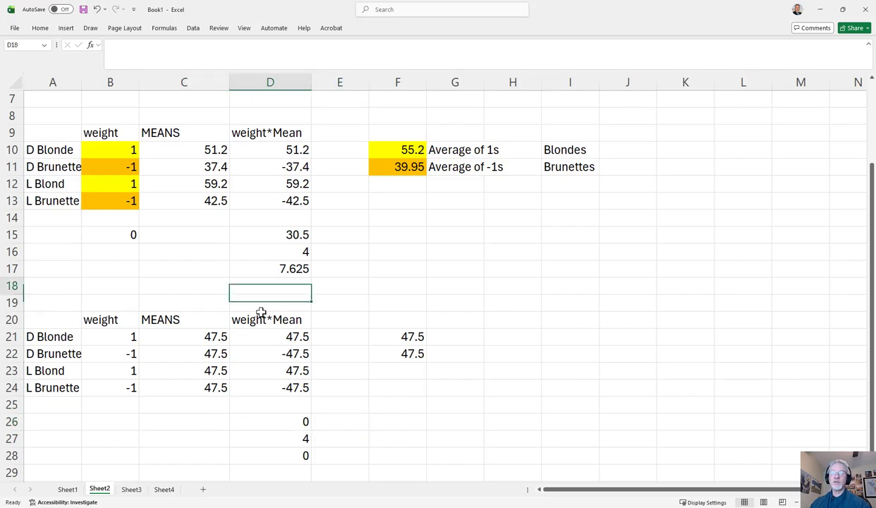
{"action": "key", "text": "Down"}
{"action": "key", "text": "Down"}
{"action": "key", "text": "Down"}
{"action": "key", "text": "Down"}
{"action": "key", "text": "Down"}
{"action": "key", "text": "Down"}
{"action": "key", "text": "Down"}
{"action": "key", "text": "Down"}
{"action": "key", "text": "Down"}
{"action": "key", "text": "Down"}
{"action": "key", "text": "Down"}
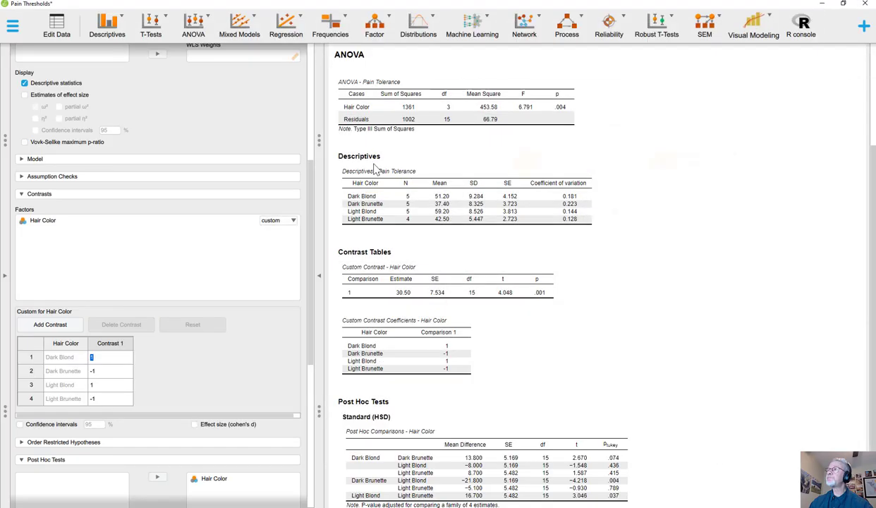
- Return to JASP and add Contrast 2 with weights -1 for Dark Blond, -1 for Dark Brunette, 1 for Light Blond and 1 for Light Brunette
{"action": "left_click", "coordinate": [820, 9]}
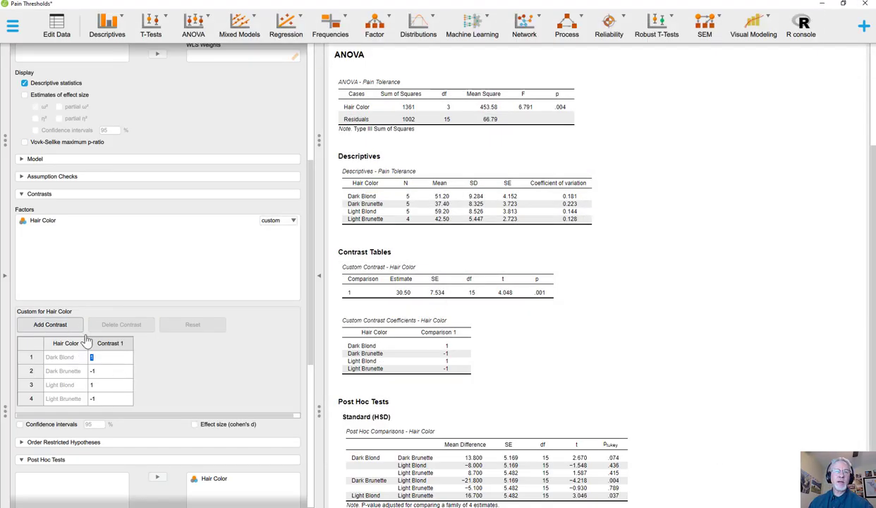
{"action": "left_click", "coordinate": [62, 326]}
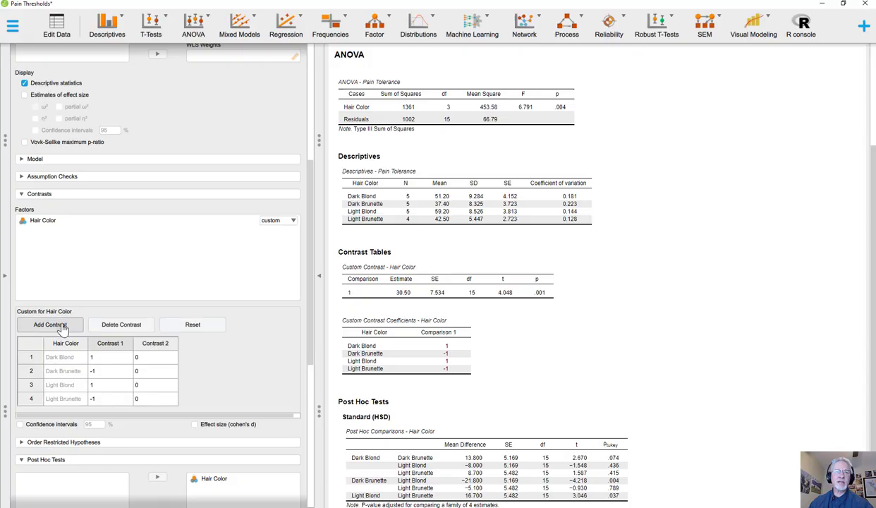
{"action": "left_click", "coordinate": [141, 358]}
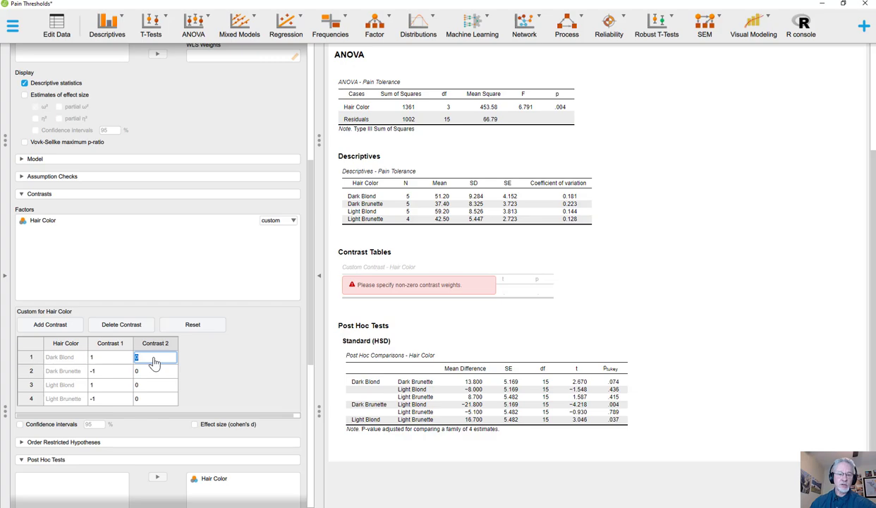
{"action": "type", "text": "1"}
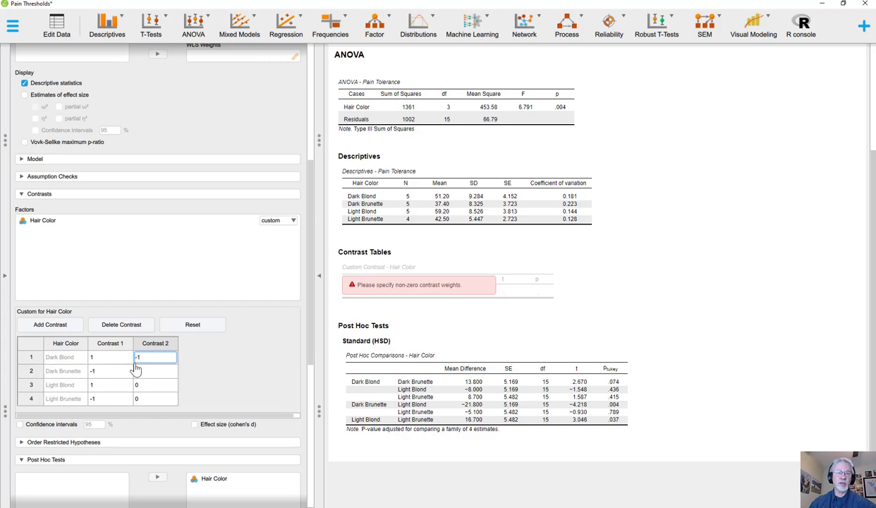
{"action": "left_click", "coordinate": [145, 371]}
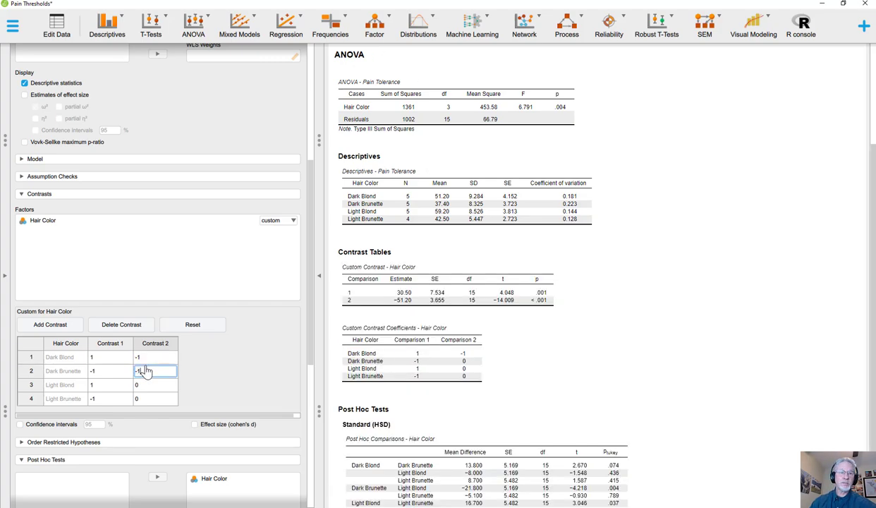
{"action": "type", "text": "-1"}
{"action": "left_click", "coordinate": [150, 387]}
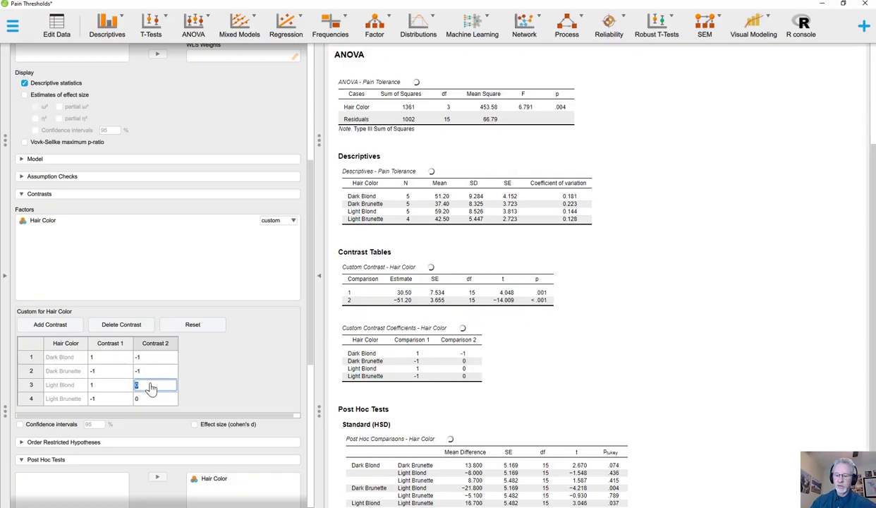
{"action": "type", "text": "1"}
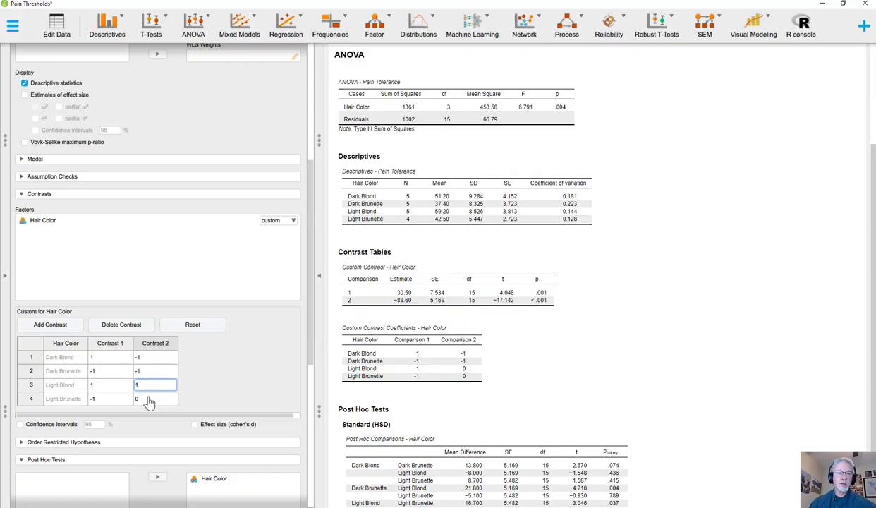
{"action": "left_click", "coordinate": [145, 399]}
{"action": "type", "text": "1"}
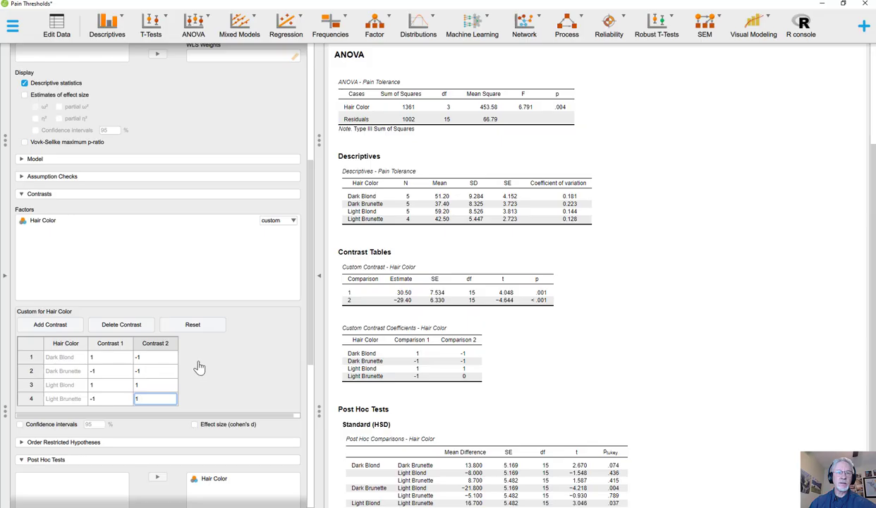
{"action": "left_click", "coordinate": [151, 358]}
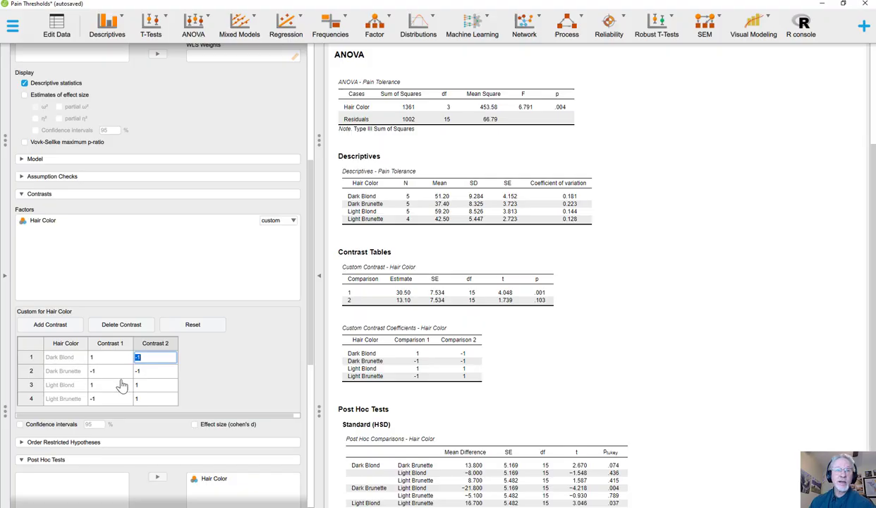
- Add Contrast 3 with weights 1 for Dark Blond, -1 for Dark Brunette, -1 for Light Blond and 1 for Light Brunette
{"action": "left_click", "coordinate": [60, 326]}
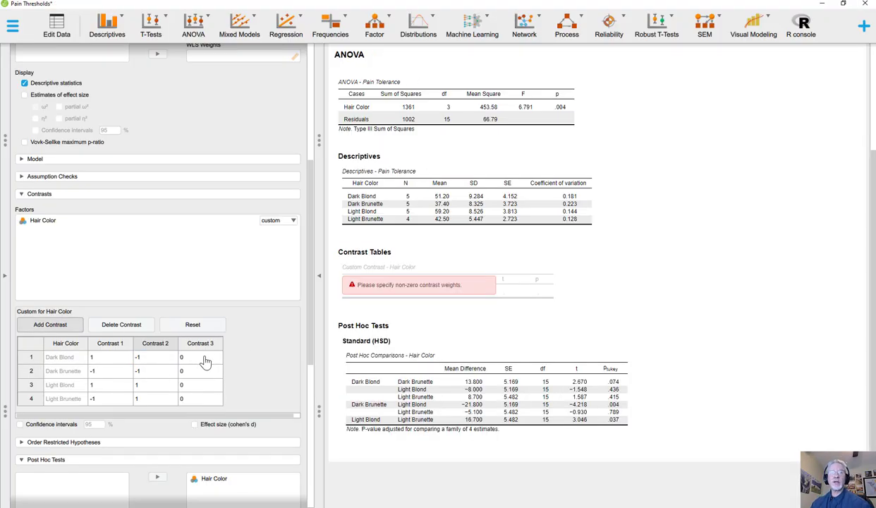
{"action": "double_click", "coordinate": [203, 360]}
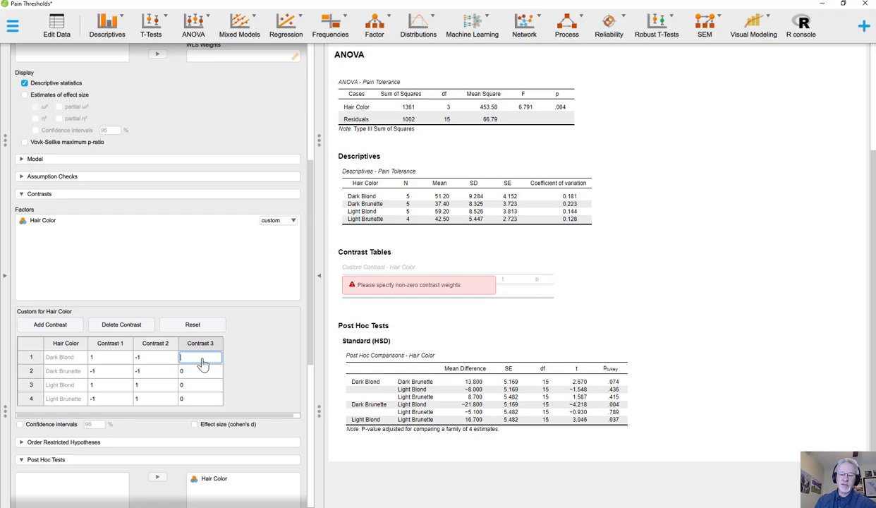
{"action": "type", "text": "1"}
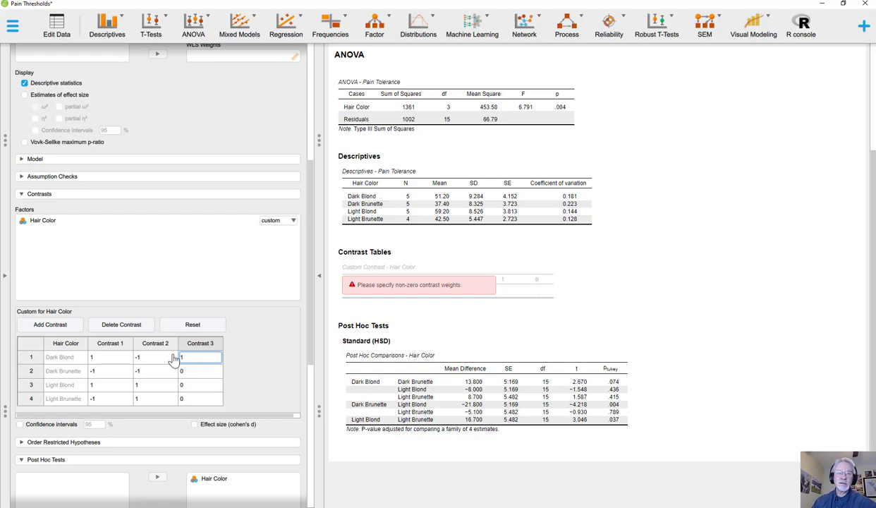
{"action": "left_click", "coordinate": [187, 369]}
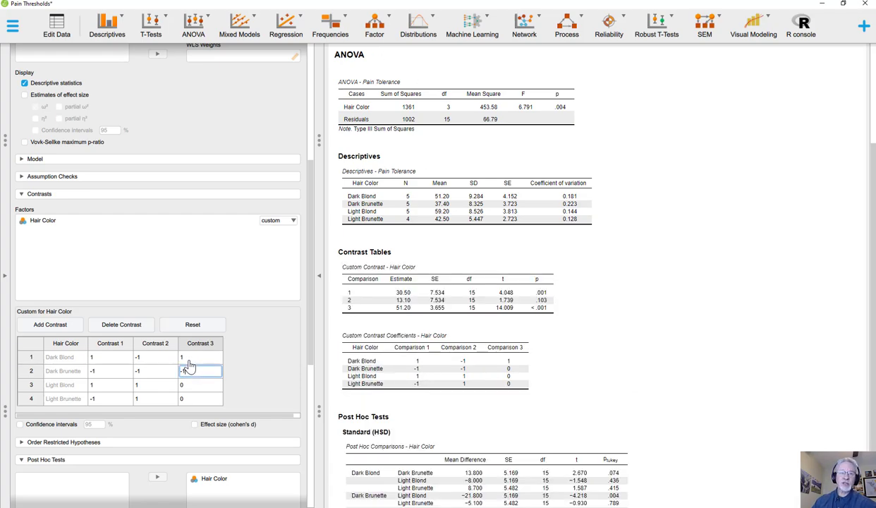
{"action": "type", "text": "-1"}
{"action": "left_click", "coordinate": [187, 385]}
{"action": "type", "text": "-1"}
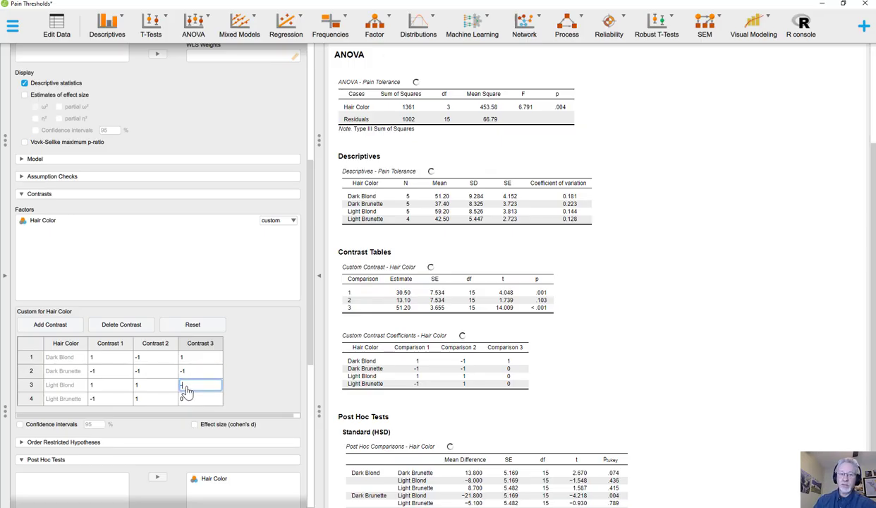
{"action": "left_click", "coordinate": [196, 401]}
{"action": "type", "text": "1"}
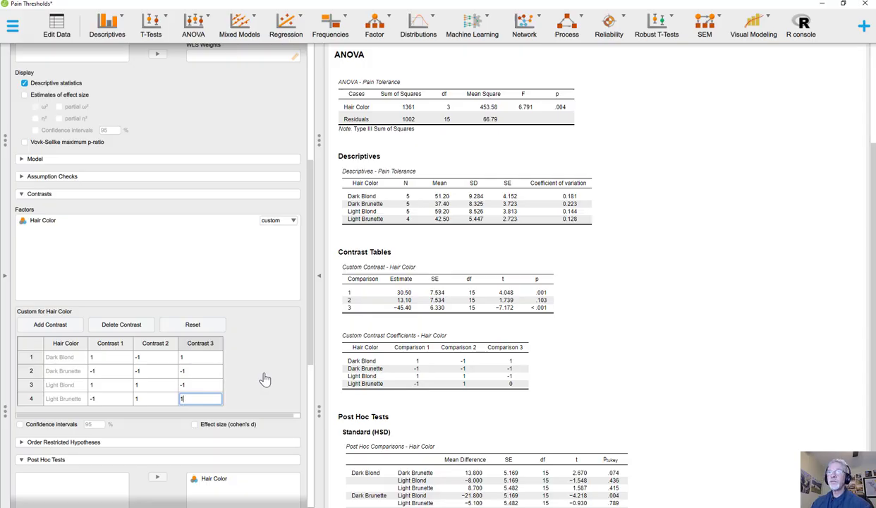
{"action": "left_click", "coordinate": [138, 386]}
{"action": "left_click", "coordinate": [137, 386]}
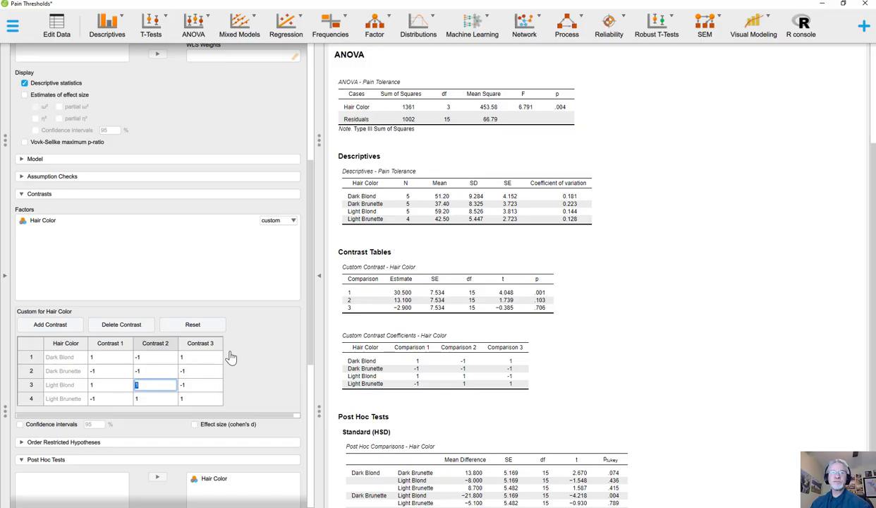
{"action": "left_click", "coordinate": [185, 357]}
{"action": "left_click", "coordinate": [156, 359]}
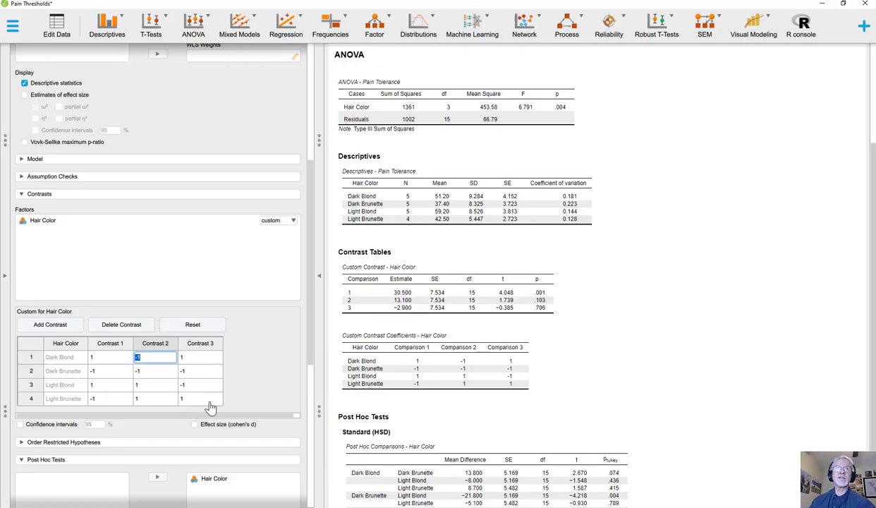
- Open the data set for editing and enter Blonde in row 1 of a new column after Pain Tolerance
{"action": "left_click", "coordinate": [7, 281]}
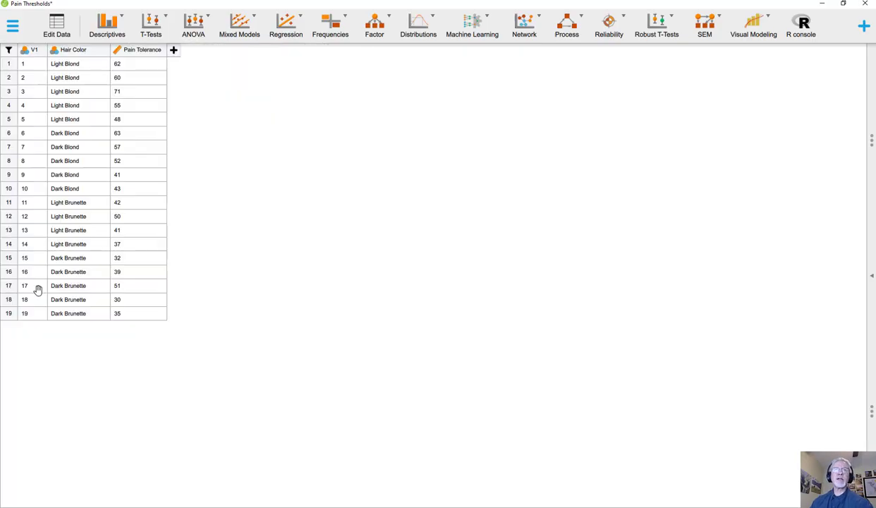
{"action": "left_click", "coordinate": [62, 32]}
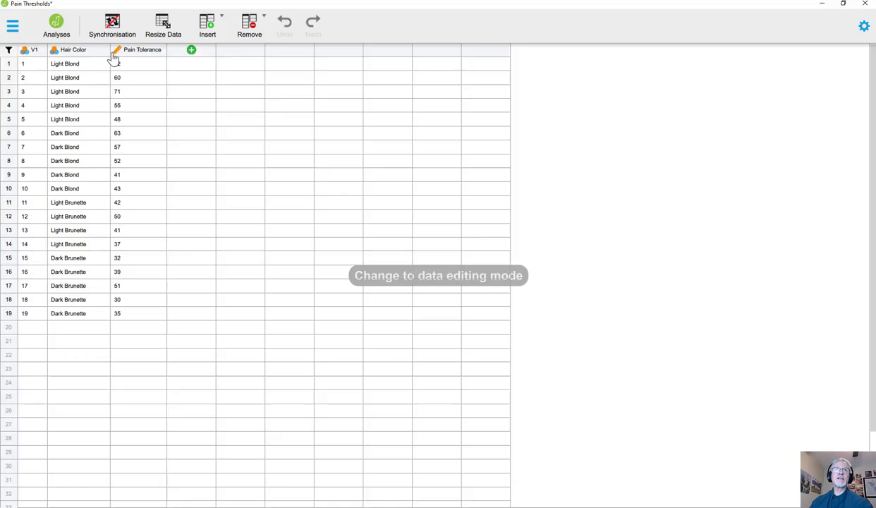
{"action": "left_click", "coordinate": [190, 66]}
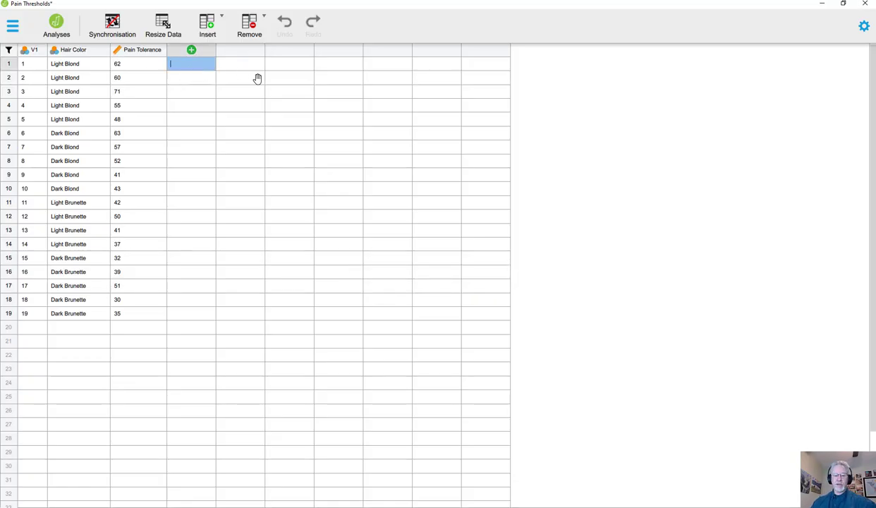
{"action": "type", "text": "Blonde"}
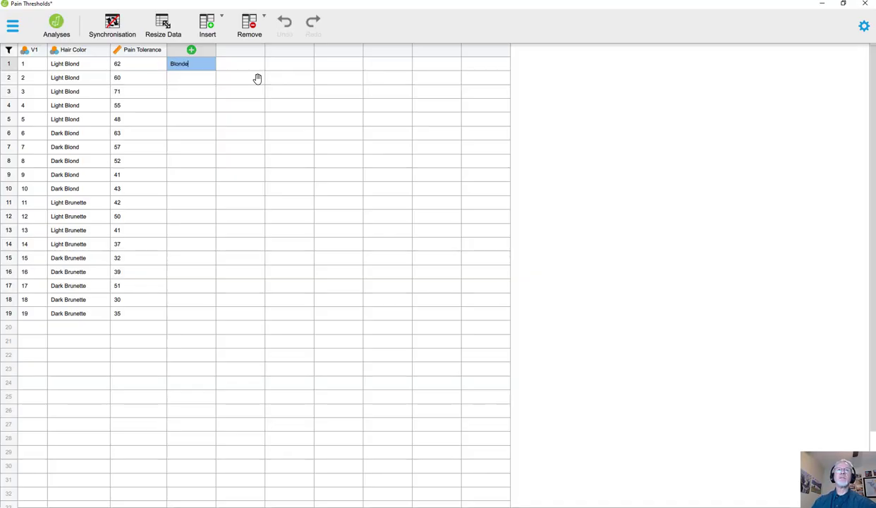
{"action": "key", "text": "Return"}
{"action": "key", "text": "Down"}
{"action": "key", "text": "Up"}
{"action": "key", "text": "Up"}
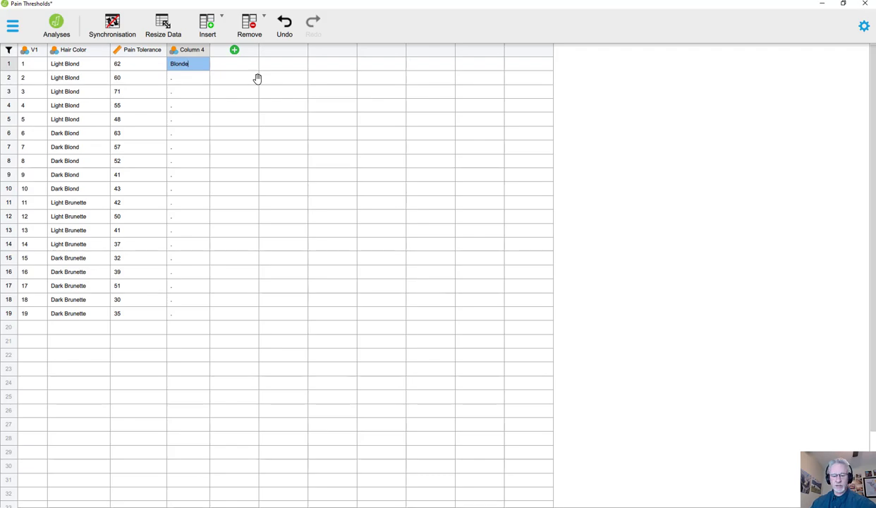
- Fill the remaining Light Blond cases, rows 2 to 5, with Blonde in Column 4
{"action": "left_click", "coordinate": [185, 80]}
{"action": "left_click", "coordinate": [186, 79]}
{"action": "type", "text": "Blonde"}
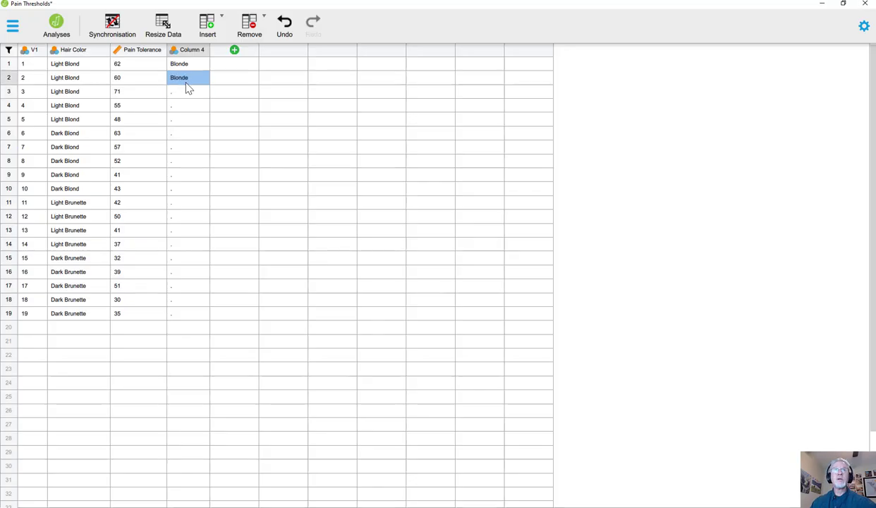
{"action": "key", "text": "Return"}
{"action": "key", "text": "Return"}
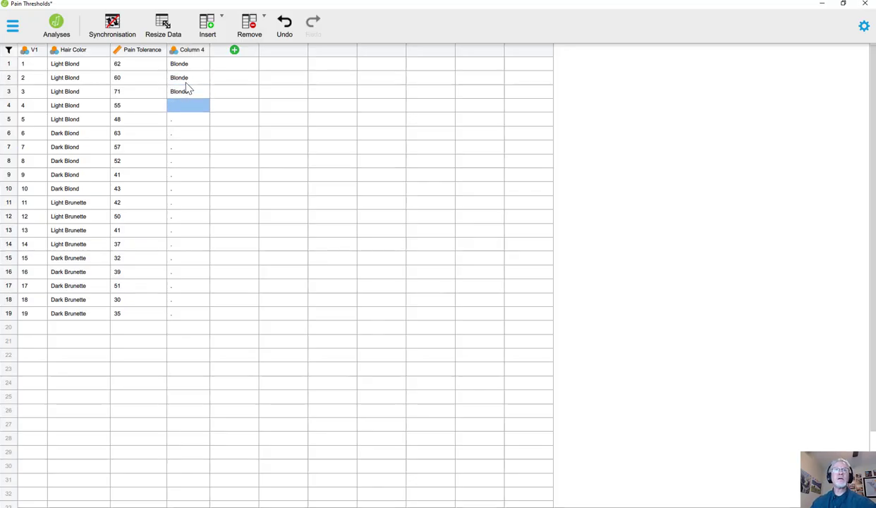
{"action": "type", "text": "Blonde"}
{"action": "key", "text": "Return"}
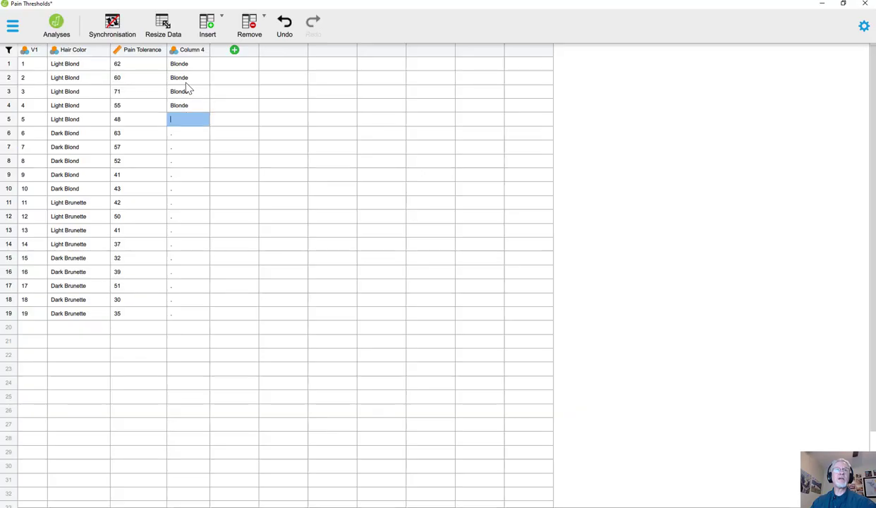
- Enter Blonde in Column 4 for the Dark Blond cases in rows 6 to 10
{"action": "key", "text": "Return"}
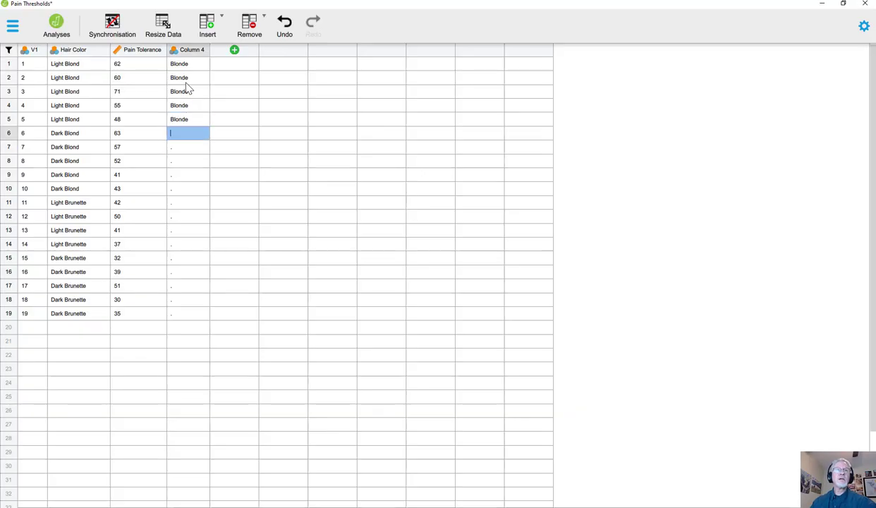
{"action": "key", "text": "Return"}
{"action": "type", "text": "Blonde"}
{"action": "key", "text": "Return"}
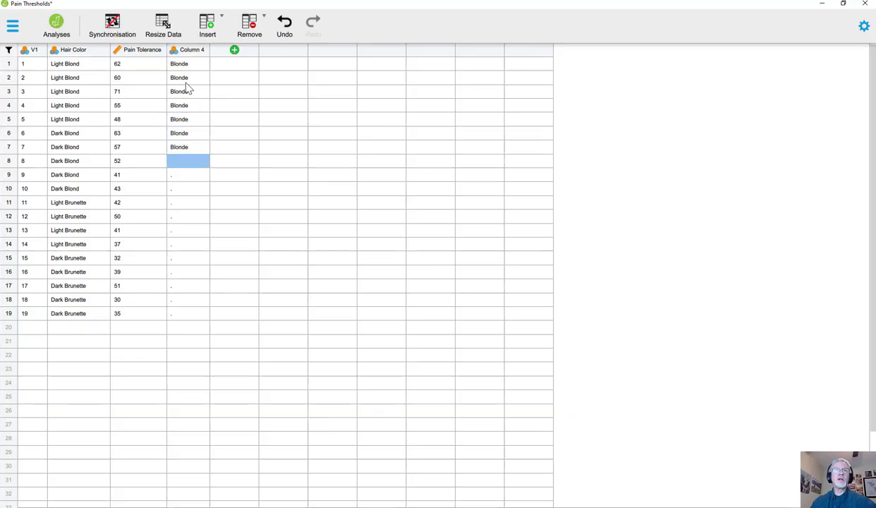
{"action": "type", "text": "Blonde"}
{"action": "key", "text": "Return"}
{"action": "type", "text": "Blonde"}
{"action": "key", "text": "Return"}
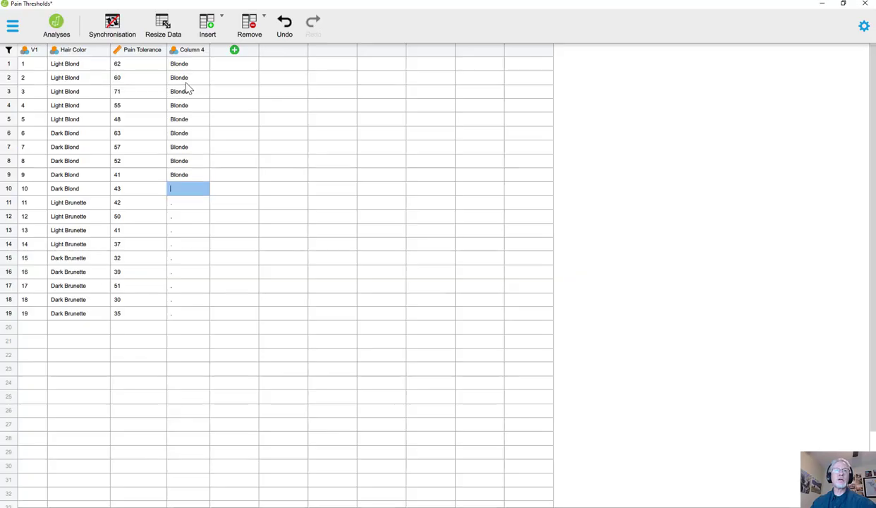
{"action": "type", "text": "Blonde"}
{"action": "key", "text": "Return"}
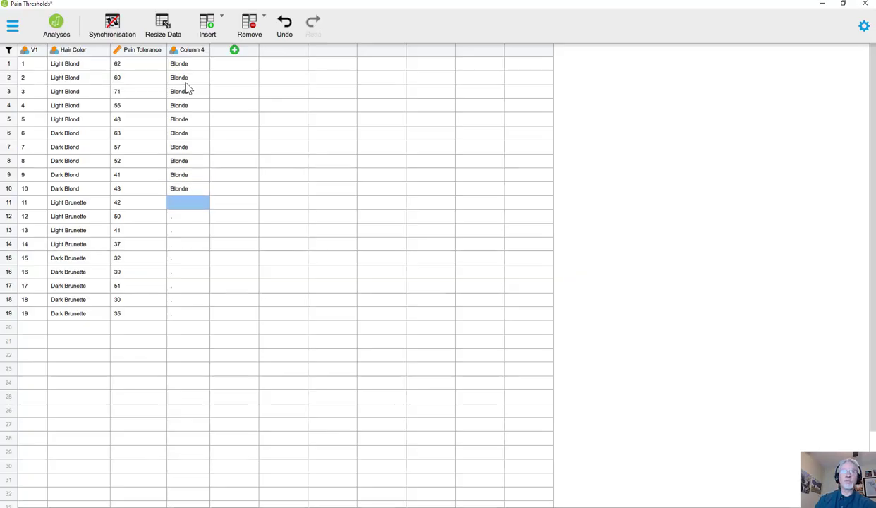
- Enter Brunette in Column 4 for the Light Brunette cases in rows 11 to 14
{"action": "type", "text": "Brunette"}
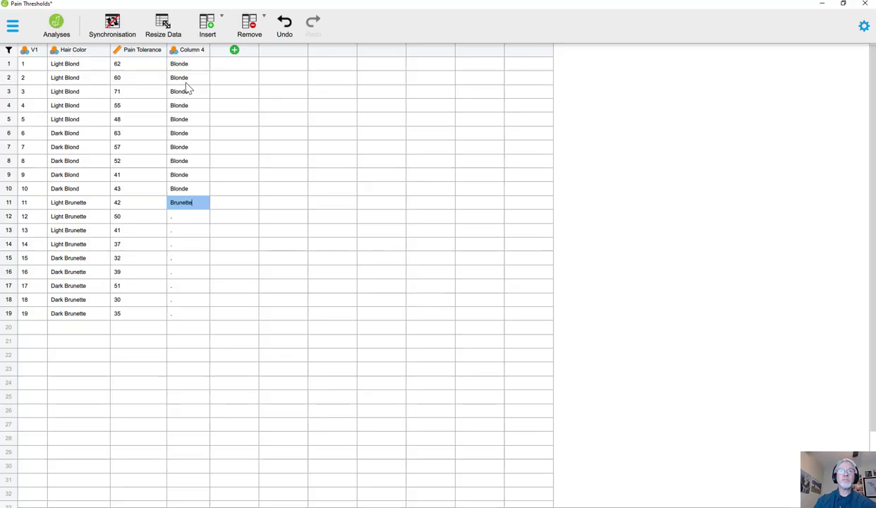
{"action": "key", "text": "Return"}
{"action": "key", "text": "Up"}
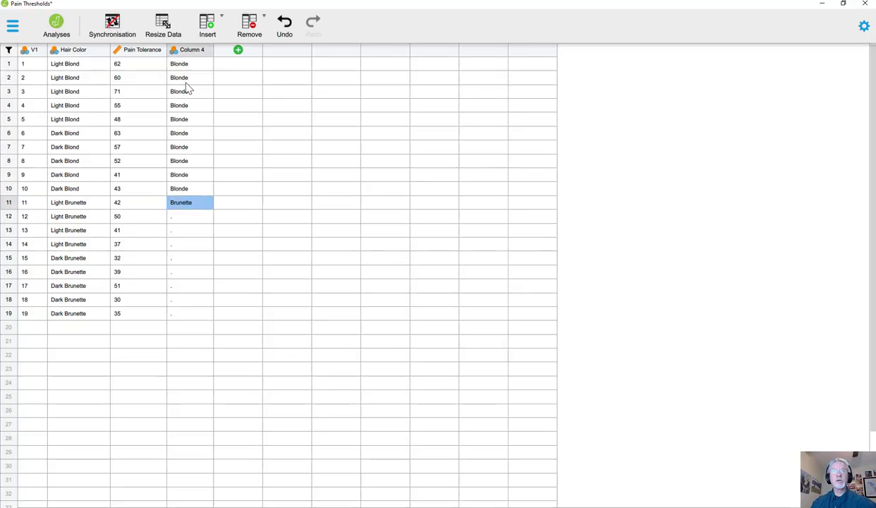
{"action": "key", "text": "Down"}
{"action": "type", "text": "Brunette"}
{"action": "key", "text": "Down"}
{"action": "type", "text": "Brunette"}
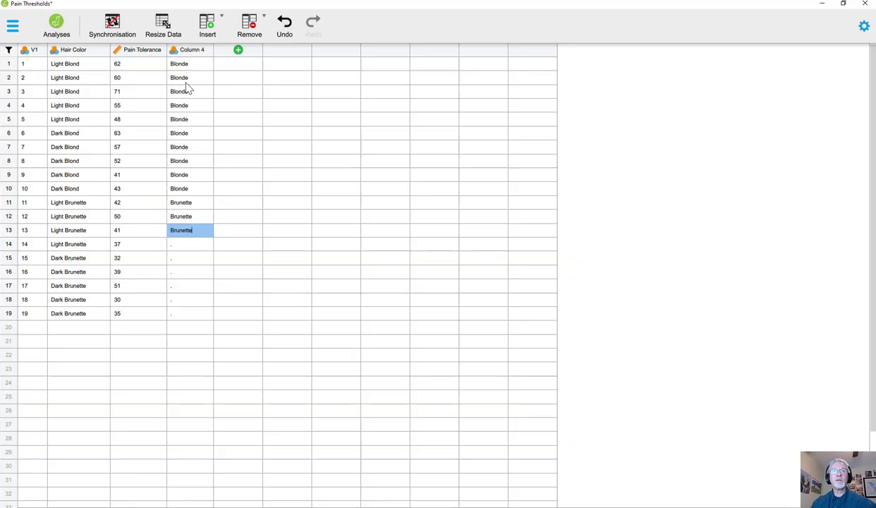
{"action": "key", "text": "Down"}
{"action": "type", "text": "Brunette"}
- Fill Column 4 with Brunette for the Dark Brunette cases in rows 15 to 19
{"action": "key", "text": "Down"}
{"action": "type", "text": "Brunette"}
{"action": "key", "text": "Down"}
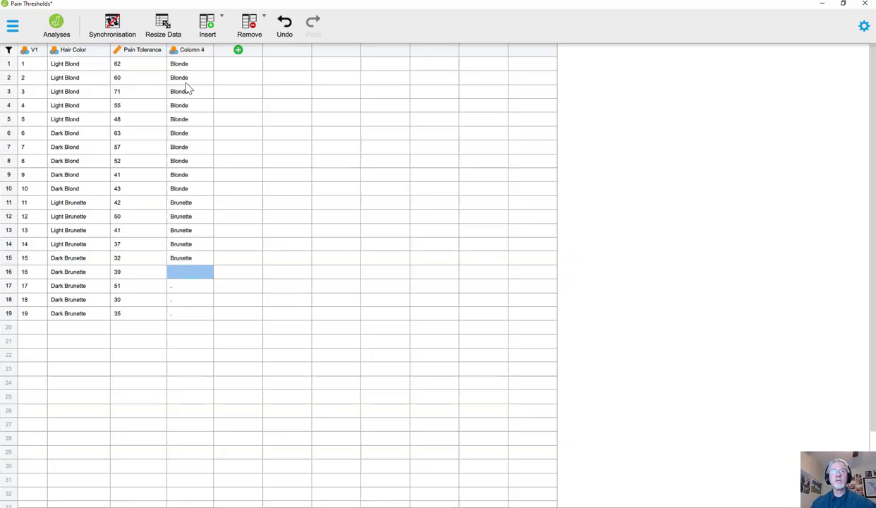
{"action": "type", "text": "Brunette"}
{"action": "key", "text": "Down"}
{"action": "type", "text": "Brunette"}
{"action": "key", "text": "Down"}
{"action": "type", "text": "Brunette"}
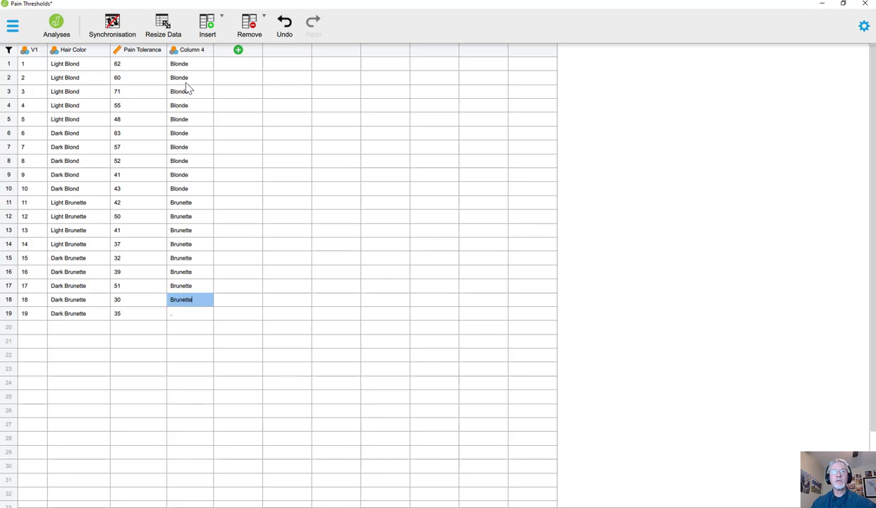
{"action": "key", "text": "Down"}
{"action": "type", "text": "Brunette"}
- Start a new column after Column 4 by entering Light in row 1
{"action": "key", "text": "Up"}
{"action": "key", "text": "Up"}
{"action": "key", "text": "Up"}
{"action": "key", "text": "Up"}
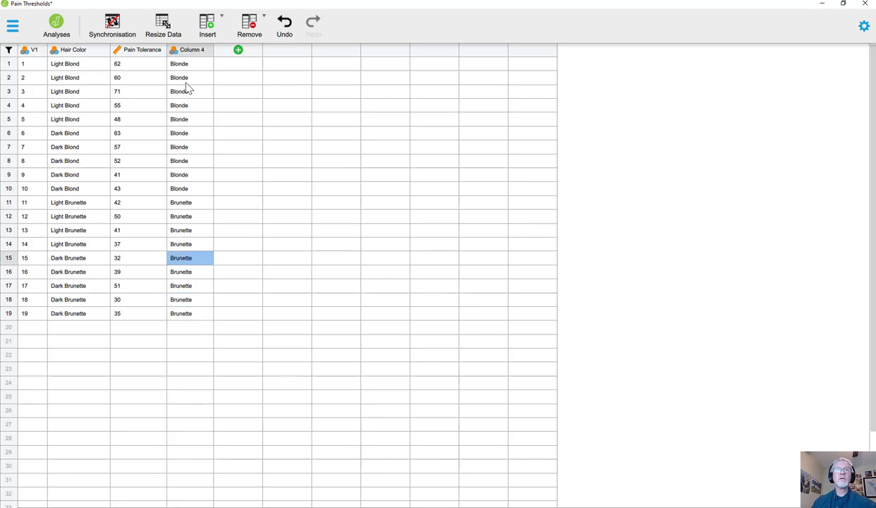
{"action": "key", "text": "Up"}
{"action": "key", "text": "Up"}
{"action": "key", "text": "Up"}
{"action": "key", "text": "Up"}
{"action": "key", "text": "Up"}
{"action": "key", "text": "Up"}
{"action": "key", "text": "Up"}
{"action": "key", "text": "Up"}
{"action": "key", "text": "Up"}
{"action": "key", "text": "Up"}
{"action": "key", "text": "Up"}
{"action": "key", "text": "Up"}
{"action": "key", "text": "Up"}
{"action": "key", "text": "Up"}
{"action": "key", "text": "Right"}
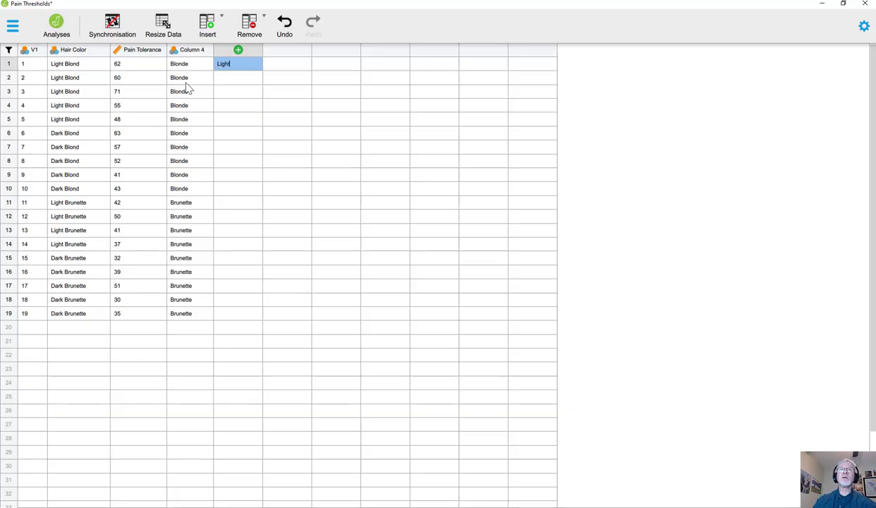
{"action": "key", "text": "Return"}
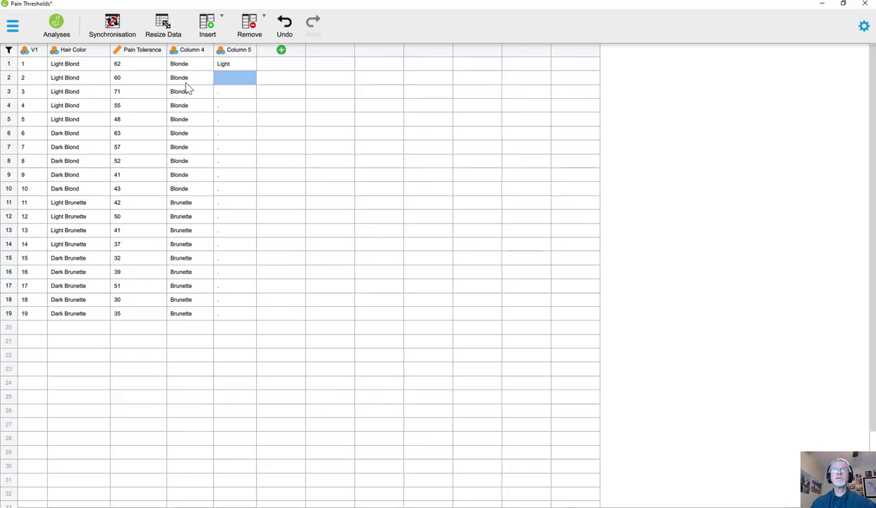
- Copy Light into Column 5 for the other Light Blond cases, rows 2 to 5
{"action": "key", "text": "Up"}
{"action": "key", "text": "Return"}
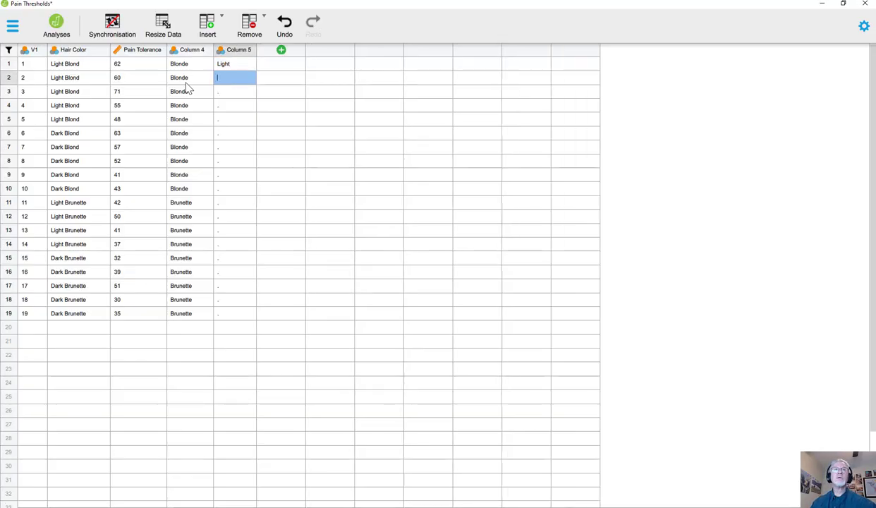
{"action": "key", "text": "Return"}
{"action": "type", "text": "Light"}
{"action": "key", "text": "Return"}
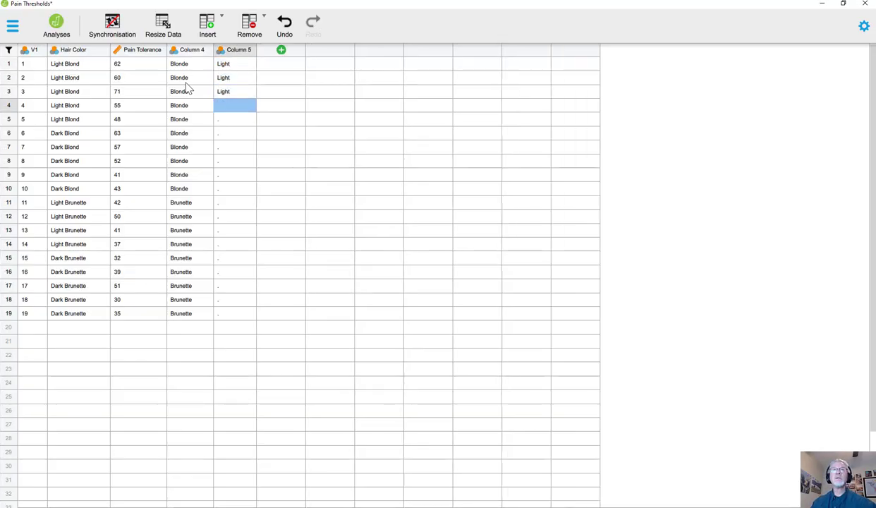
{"action": "type", "text": "Light"}
{"action": "key", "text": "Return"}
{"action": "type", "text": "Light"}
{"action": "key", "text": "Return"}
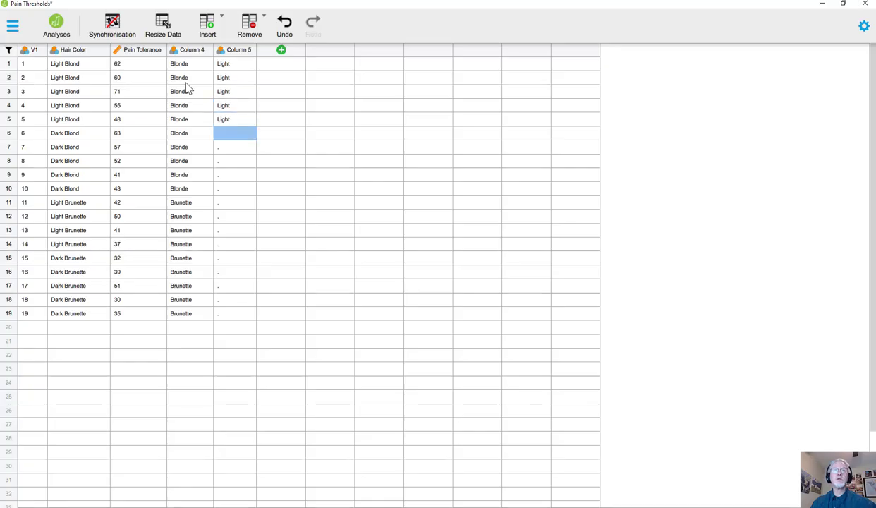
- Fill Column 5 with Light for the Light Brunette cases in rows 11 to 14
{"action": "key", "text": "Down"}
{"action": "key", "text": "Down"}
{"action": "key", "text": "Down"}
{"action": "key", "text": "Down"}
{"action": "key", "text": "Return"}
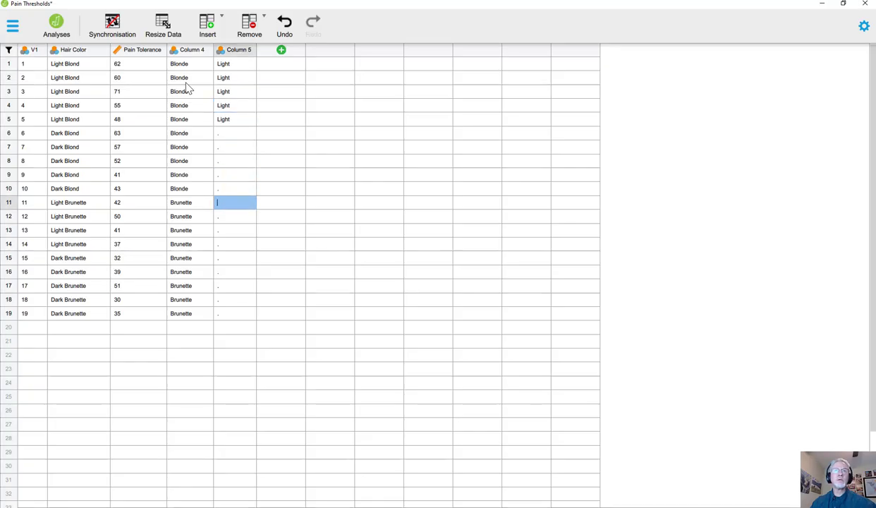
{"action": "key", "text": "Return"}
{"action": "type", "text": "Light"}
{"action": "key", "text": "Return"}
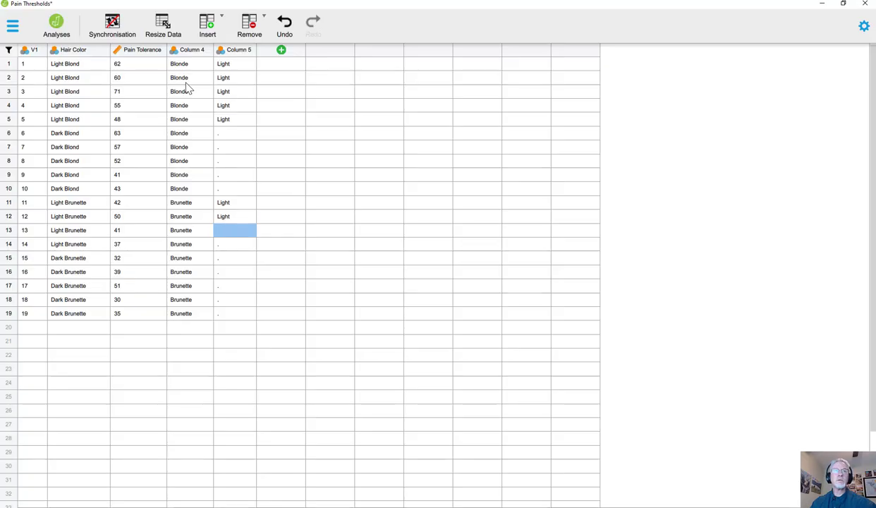
{"action": "key", "text": "Return"}
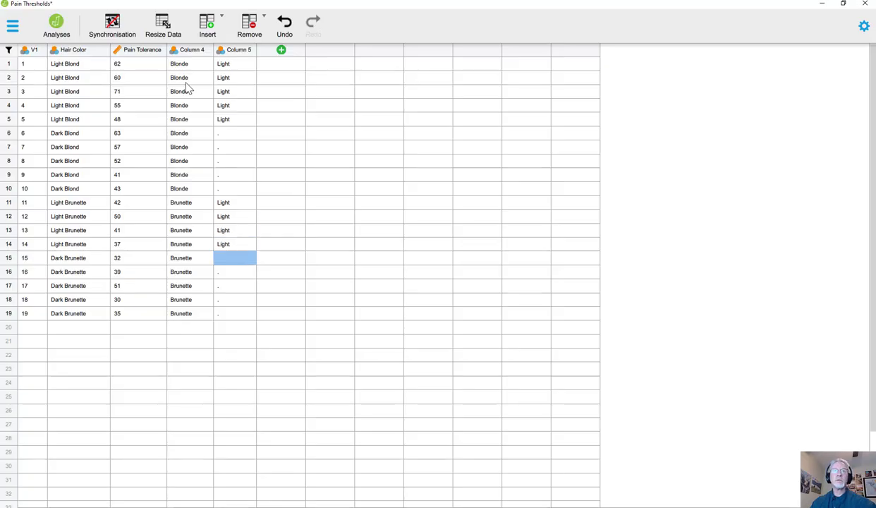
- Enter Dark in Column 5 for the first Dark Blond case, row 6
{"action": "key", "text": "Up"}
{"action": "key", "text": "Up"}
{"action": "key", "text": "Up"}
{"action": "key", "text": "Up"}
{"action": "key", "text": "Up"}
{"action": "key", "text": "Up"}
{"action": "key", "text": "Up"}
{"action": "key", "text": "Up"}
{"action": "key", "text": "Up"}
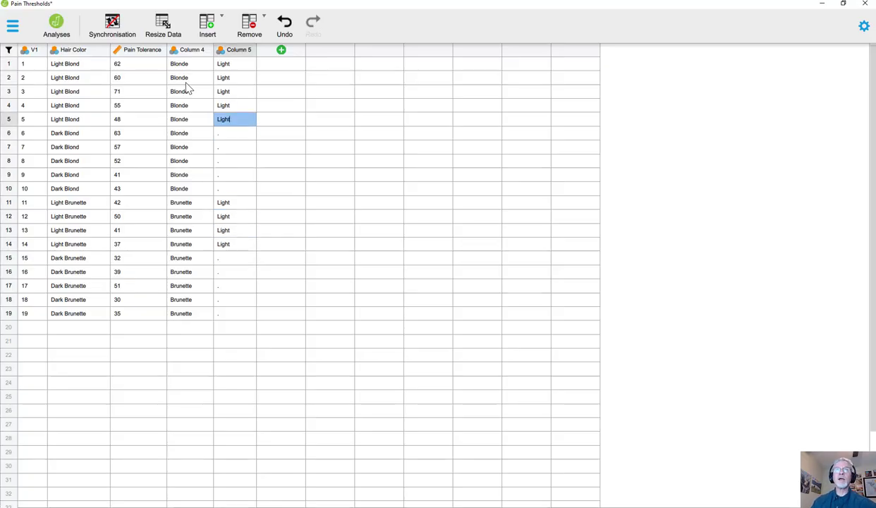
{"action": "key", "text": "Up"}
{"action": "key", "text": "Down"}
{"action": "key", "text": "Down"}
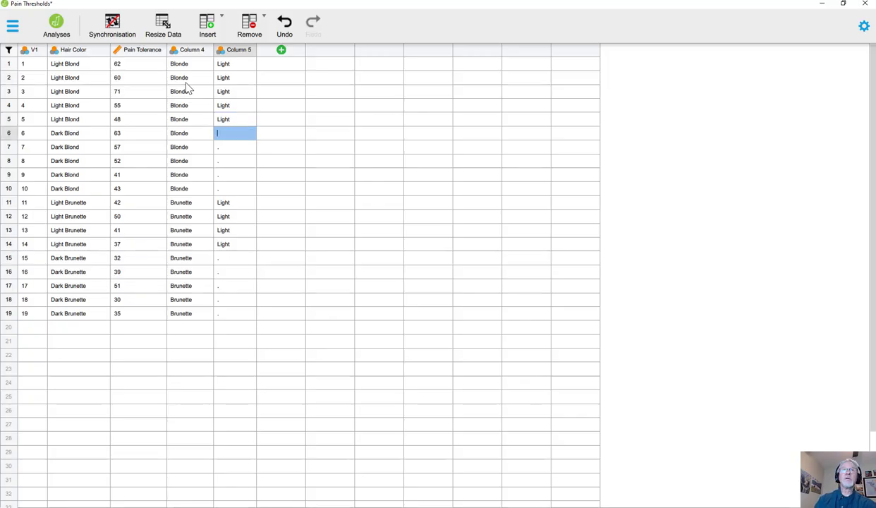
{"action": "key", "text": "Down"}
{"action": "key", "text": "Up"}
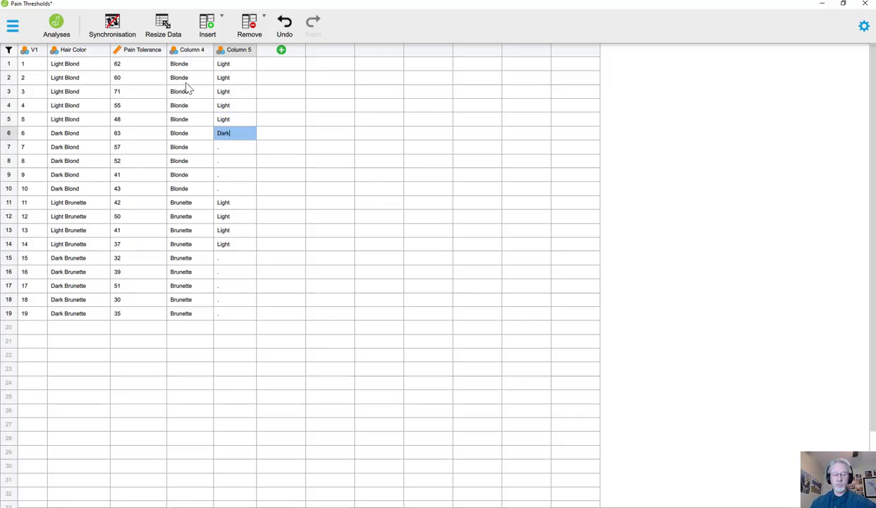
- Copy Dark into Column 5 for the remaining Dark Blond cases, rows 7 to 10
{"action": "key", "text": "Down"}
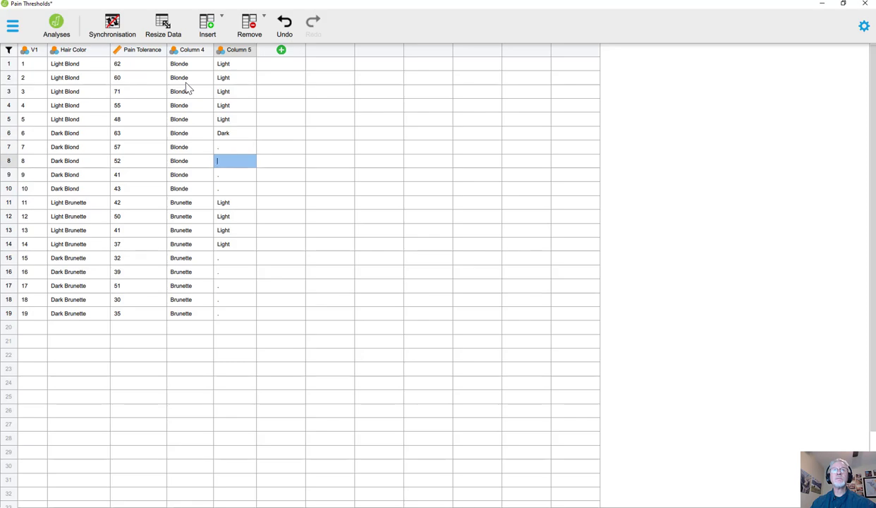
{"action": "key", "text": "Up"}
{"action": "key", "text": "Down"}
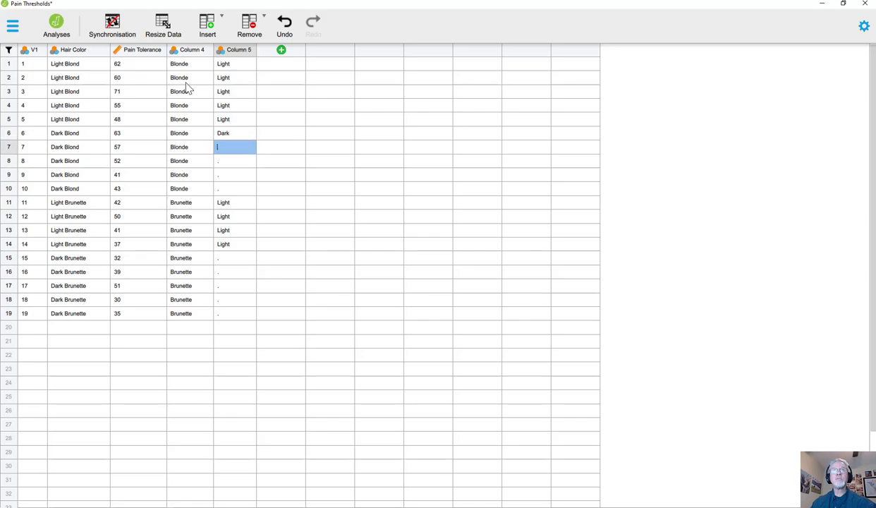
{"action": "key", "text": "Return"}
{"action": "key", "text": "Down"}
{"action": "type", "text": "Dark"}
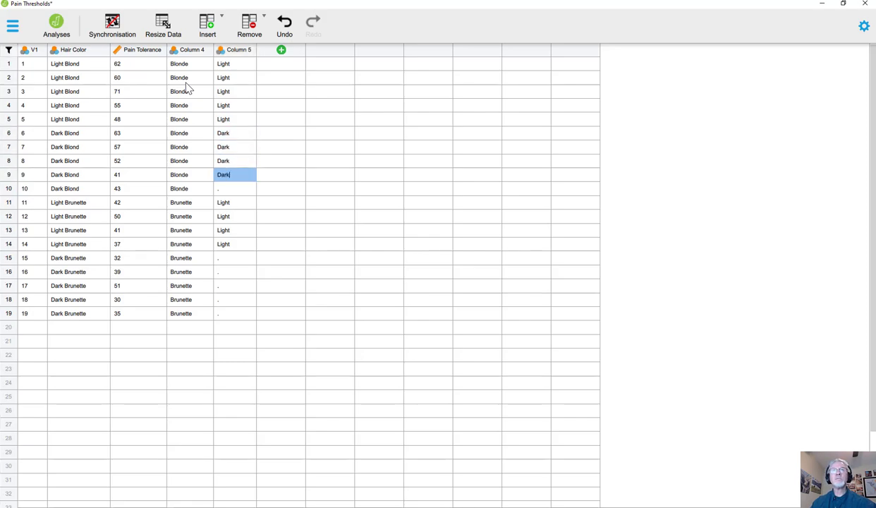
- Fill Column 5 with Dark for the last Dark Blond case in row 10 and the Dark Brunette cases in rows 15 to 19
{"action": "key", "text": "Down"}
{"action": "type", "text": "Dark"}
{"action": "key", "text": "Down"}
{"action": "key", "text": "Down"}
{"action": "key", "text": "Down"}
{"action": "key", "text": "Down"}
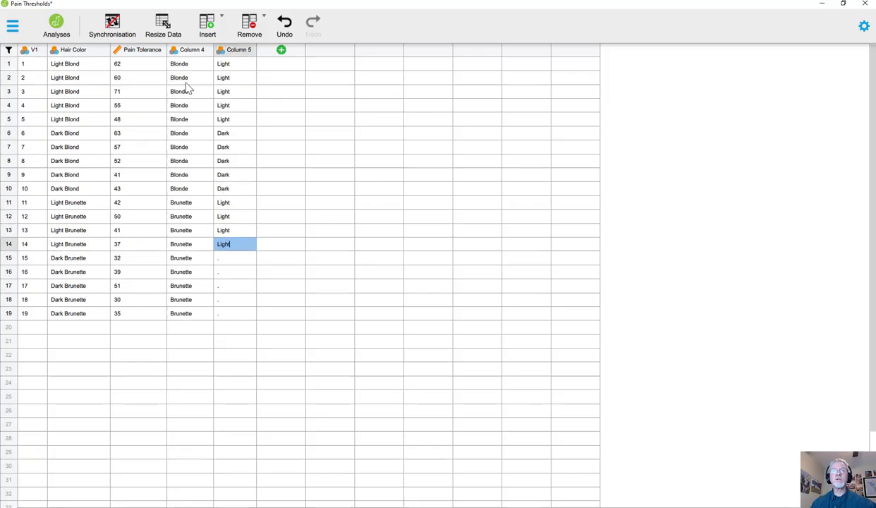
{"action": "key", "text": "Down"}
{"action": "key", "text": "Down"}
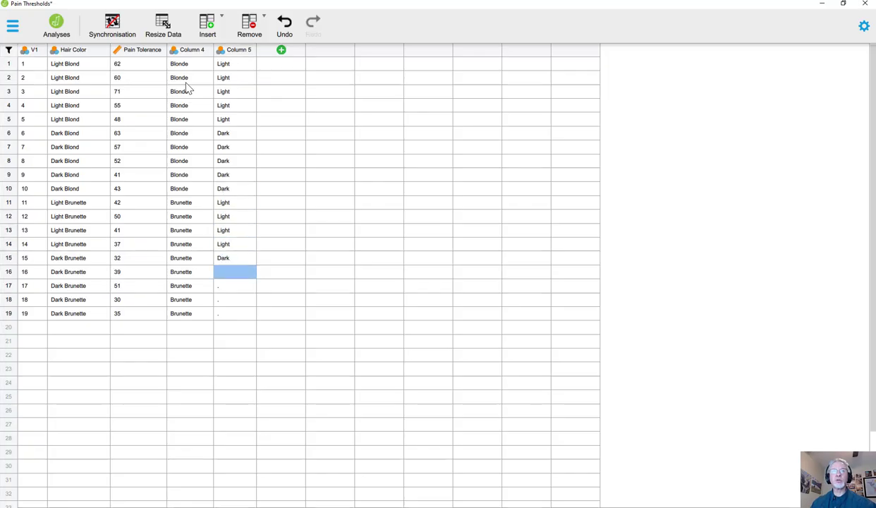
{"action": "key", "text": "Down"}
{"action": "type", "text": "Dark"}
{"action": "key", "text": "Down"}
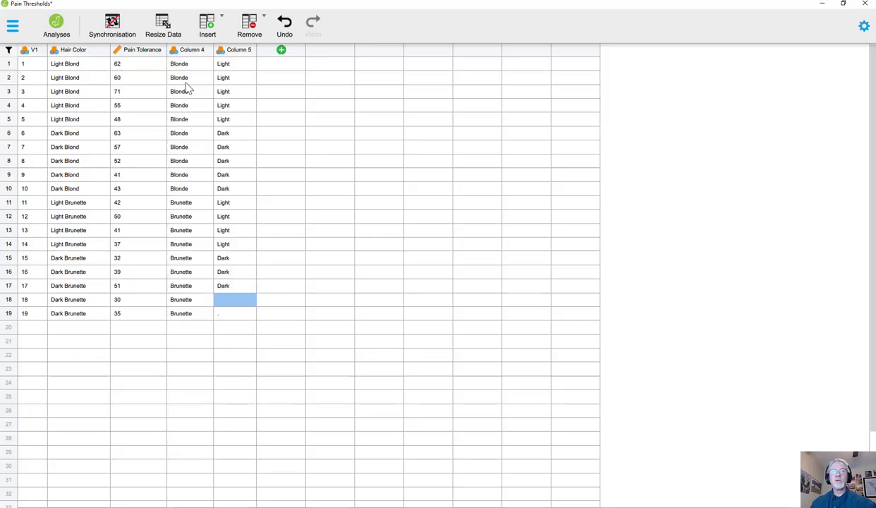
{"action": "key", "text": "Down"}
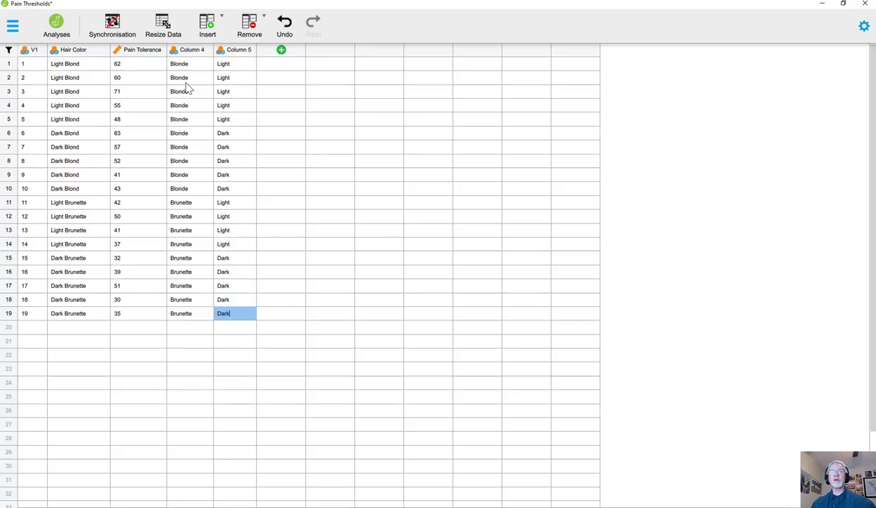
{"action": "key", "text": "Up"}
{"action": "key", "text": "Up"}
{"action": "key", "text": "Up"}
{"action": "key", "text": "Up"}
{"action": "key", "text": "Up"}
{"action": "key", "text": "Up"}
{"action": "key", "text": "Up"}
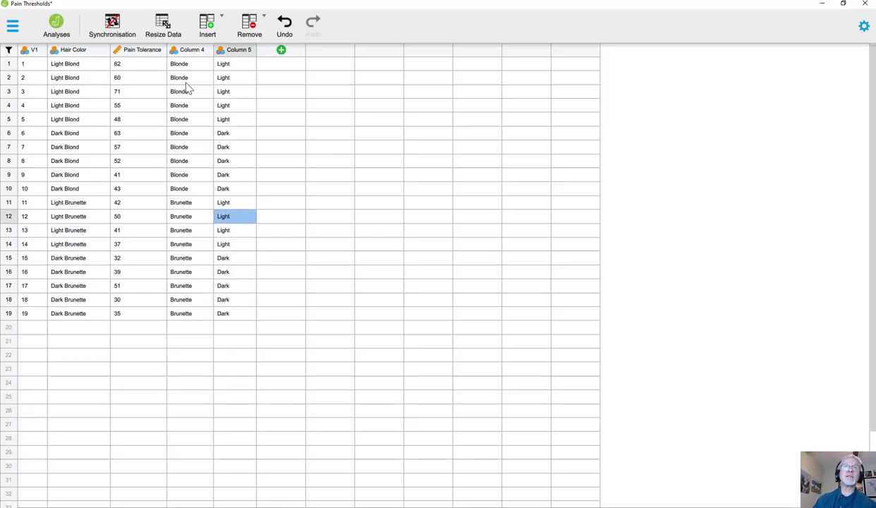
- Rename Column 4 as BlondevBr in its variable settings
{"action": "double_click", "coordinate": [196, 53]}
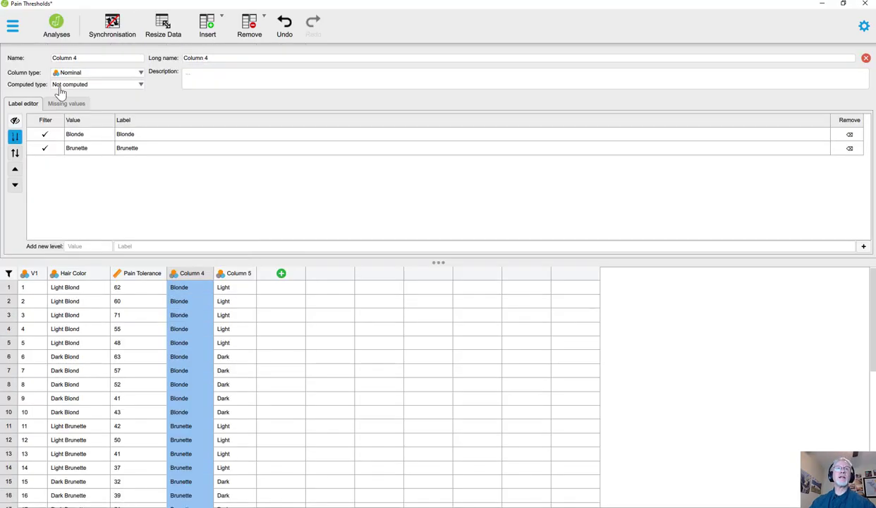
{"action": "left_click", "coordinate": [97, 55]}
{"action": "key", "text": "BackSpace"}
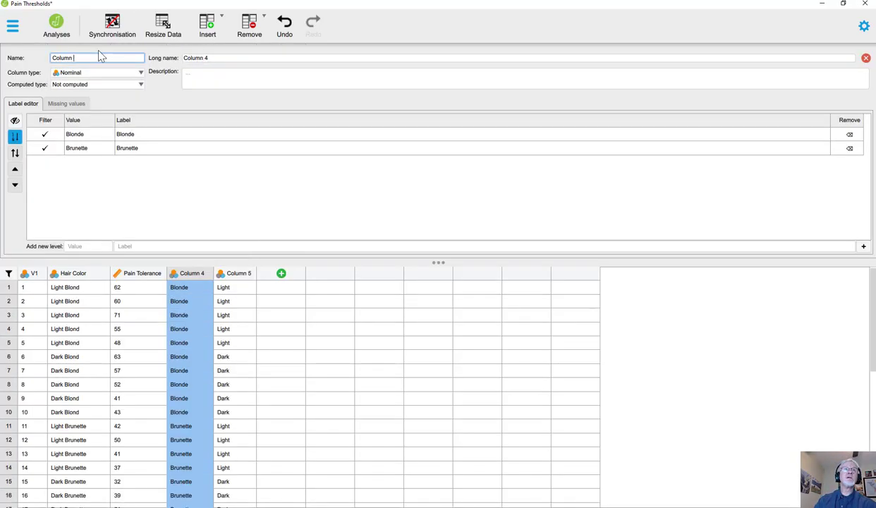
{"action": "key", "text": "BackSpace"}
{"action": "key", "text": "BackSpace"}
{"action": "key", "text": "BackSpace"}
{"action": "key", "text": "BackSpace"}
{"action": "key", "text": "BackSpace"}
{"action": "key", "text": "BackSpace"}
{"action": "key", "text": "BackSpace"}
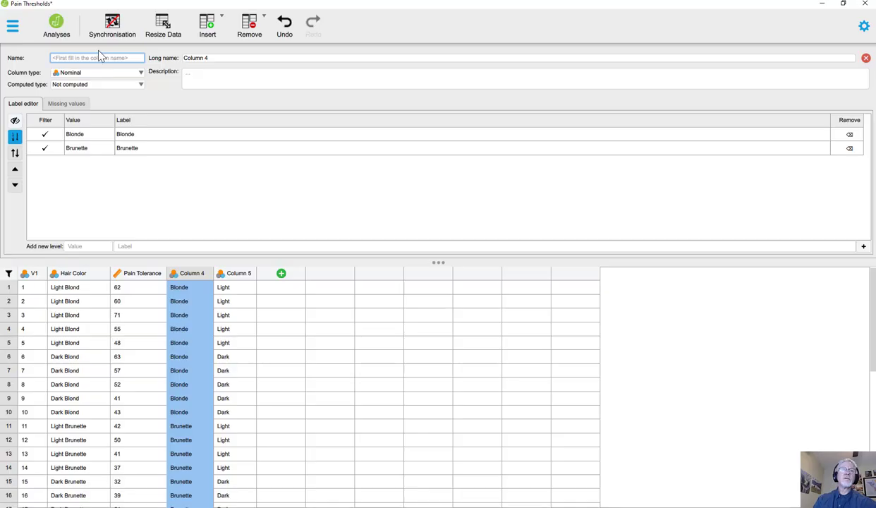
{"action": "type", "text": "b"}
{"action": "key", "text": "BackSpace"}
{"action": "type", "text": "BlondevBr"}
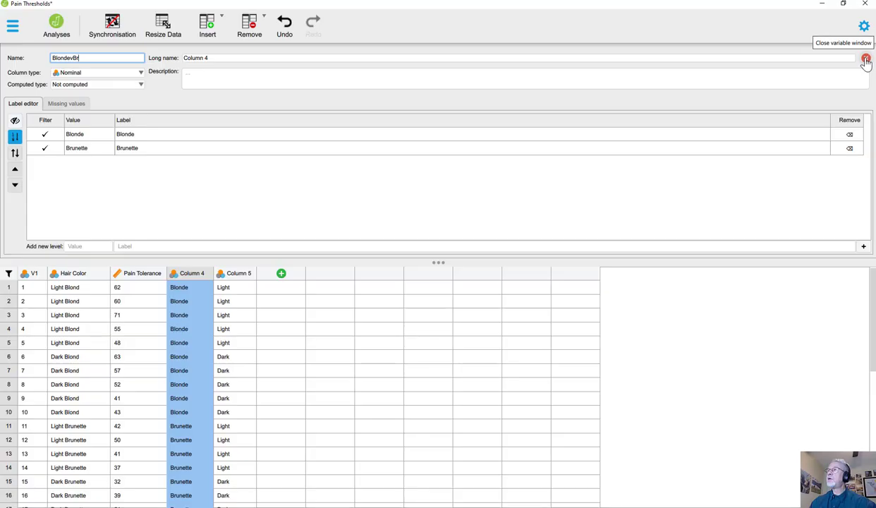
{"action": "left_click", "coordinate": [866, 61]}
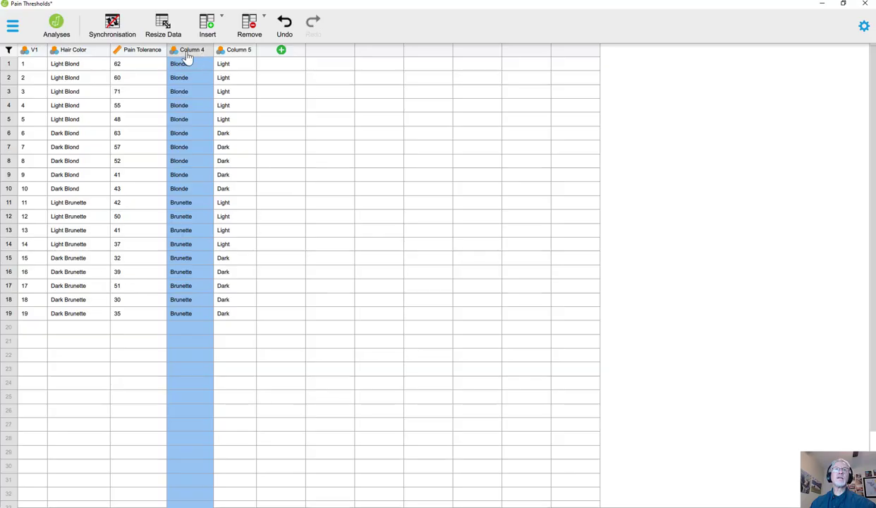
- Try to rename Column 5 as LightvD and close its variable settings
{"action": "left_click", "coordinate": [242, 54]}
{"action": "double_click", "coordinate": [241, 54]}
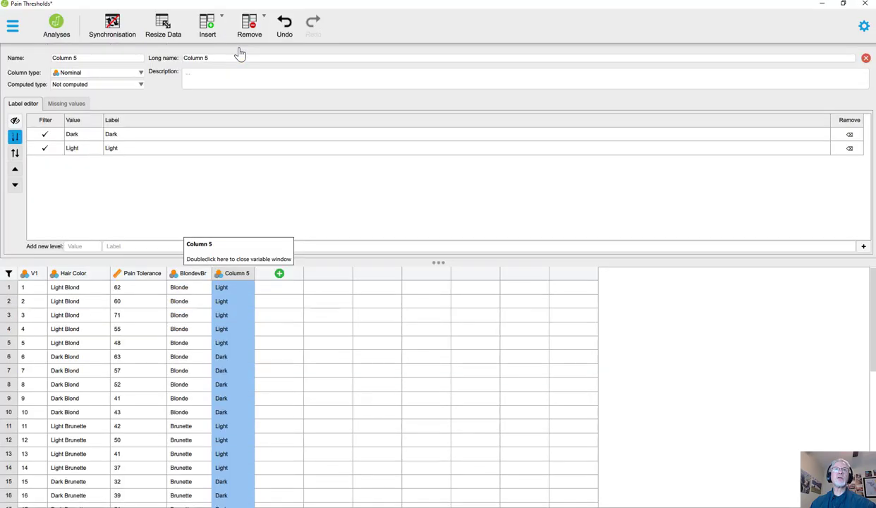
{"action": "left_click", "coordinate": [89, 57]}
{"action": "left_click", "coordinate": [116, 57]}
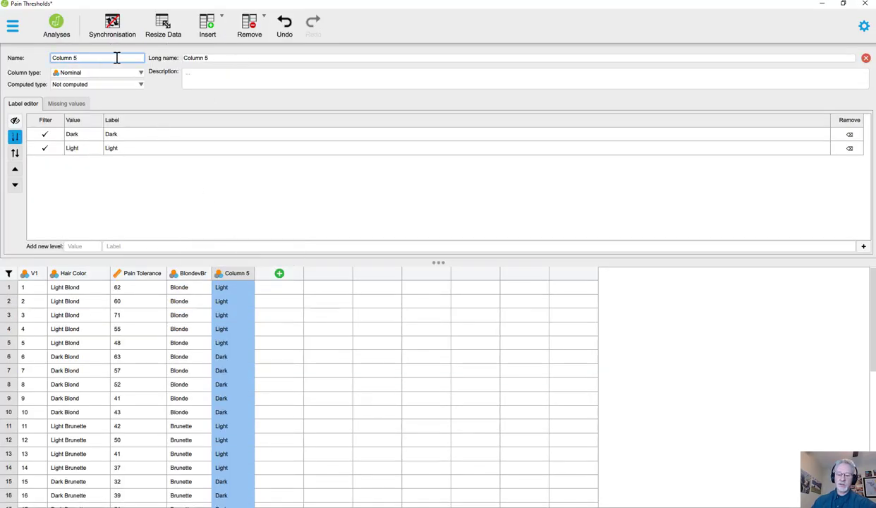
{"action": "key", "text": "BackSpace"}
{"action": "key", "text": "BackSpace"}
{"action": "key", "text": "BackSpace"}
{"action": "key", "text": "BackSpace"}
{"action": "key", "text": "BackSpace"}
{"action": "key", "text": "BackSpace"}
{"action": "key", "text": "BackSpace"}
{"action": "key", "text": "BackSpace"}
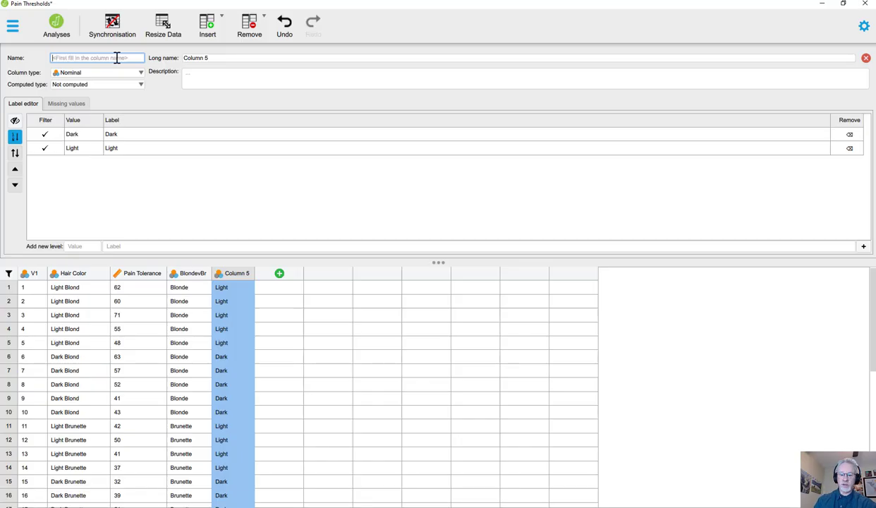
{"action": "type", "text": "Li"}
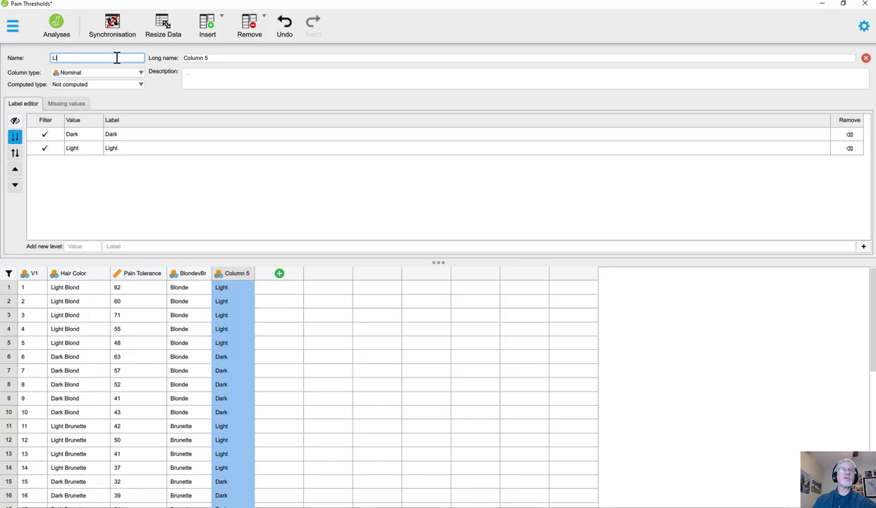
{"action": "type", "text": "ghtvD"}
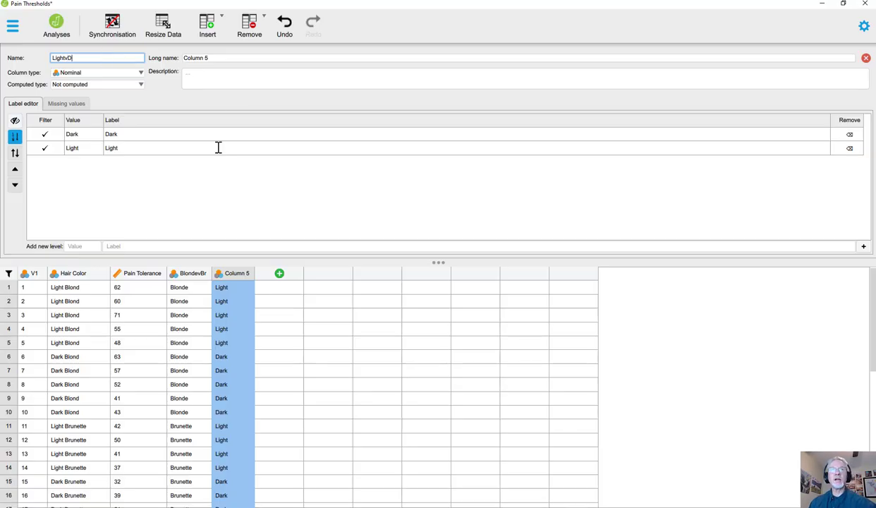
{"action": "left_click", "coordinate": [866, 58]}
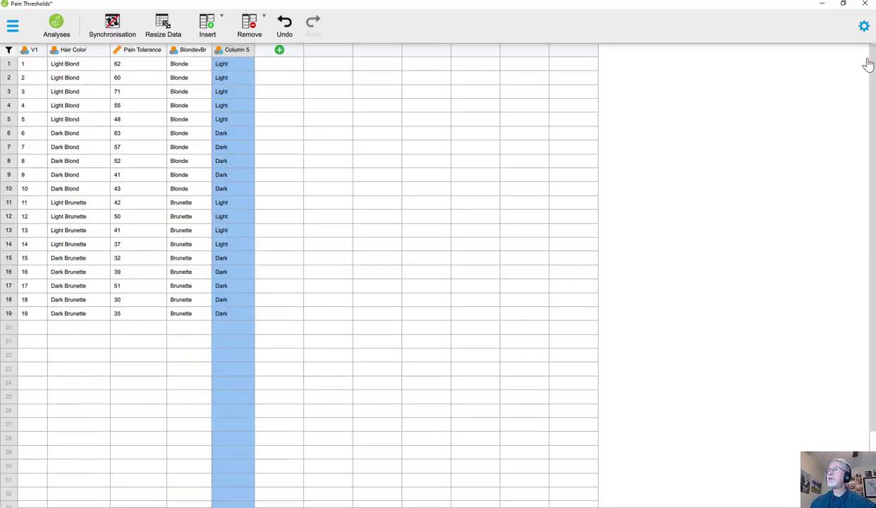
- Rename Column 5 as LightvD, commit the name, and apply the changes when closing its variable settings
{"action": "double_click", "coordinate": [245, 134]}
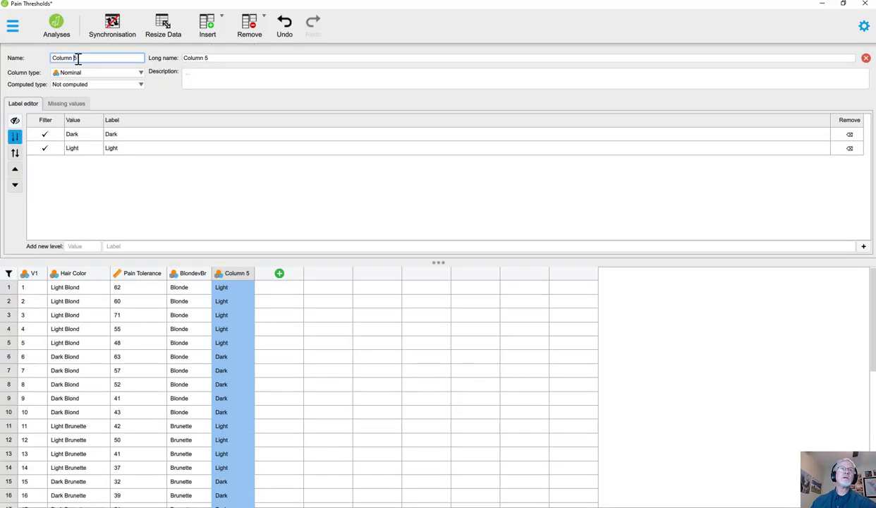
{"action": "left_click_drag", "start_coordinate": [79, 58], "coordinate": [38, 61]}
{"action": "type", "text": "Lig"}
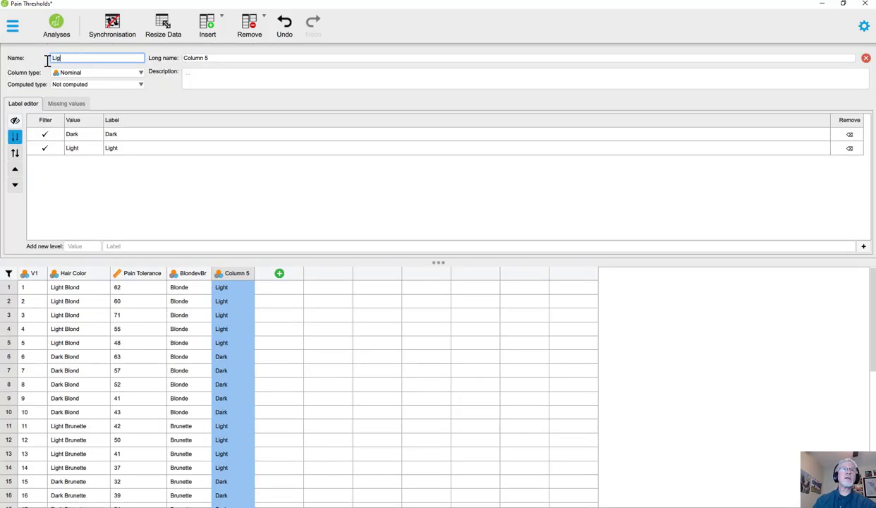
{"action": "type", "text": "htvD"}
{"action": "key", "text": "Return"}
{"action": "left_click", "coordinate": [208, 75]}
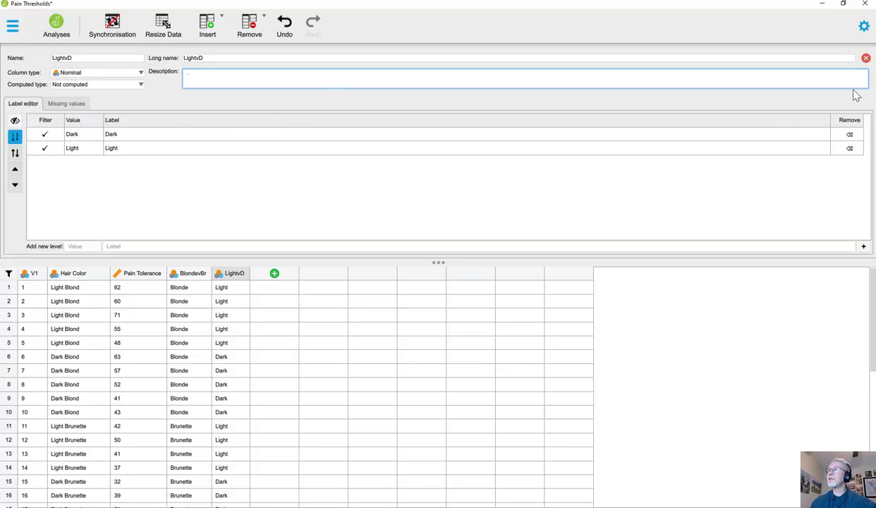
{"action": "left_click", "coordinate": [866, 58]}
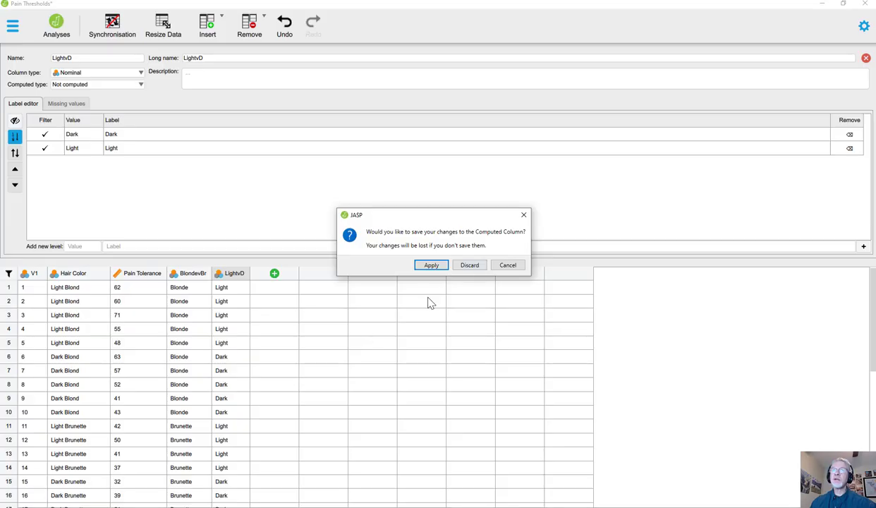
{"action": "left_click", "coordinate": [432, 265]}
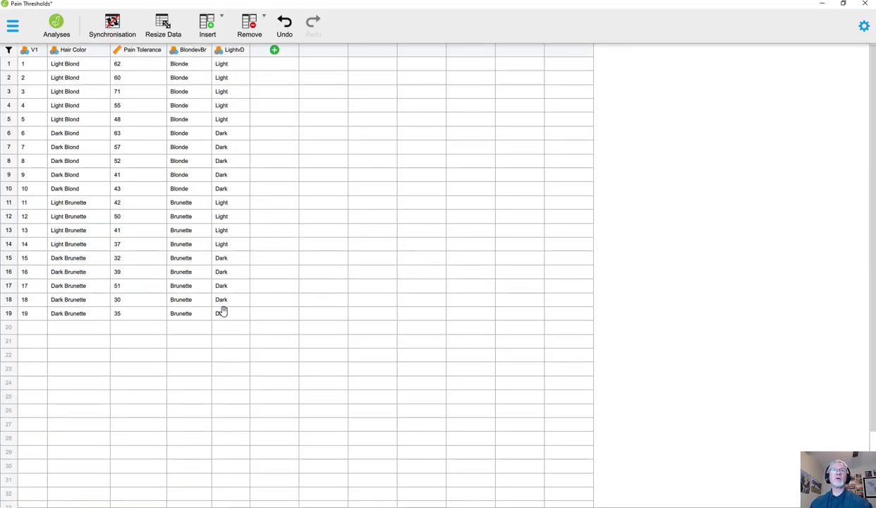
- Add a second classical ANOVA below the existing one and expand its options
{"action": "left_click", "coordinate": [56, 29]}
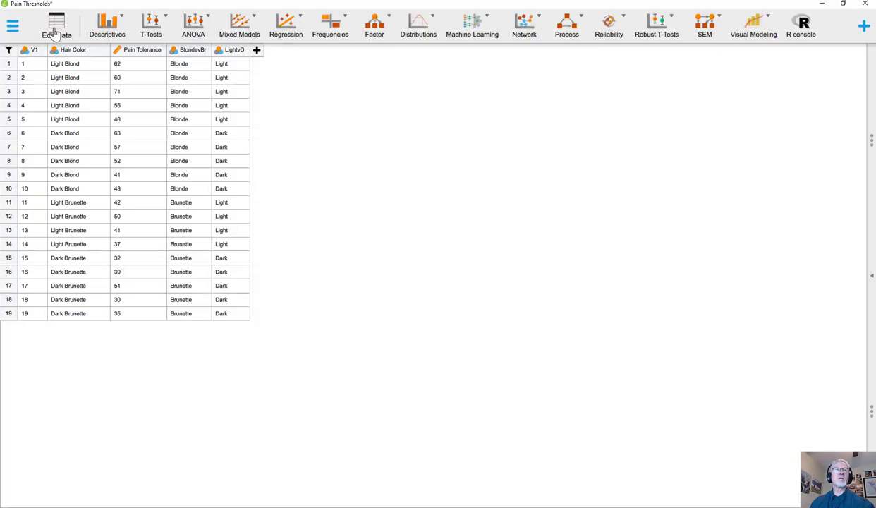
{"action": "left_click", "coordinate": [194, 28]}
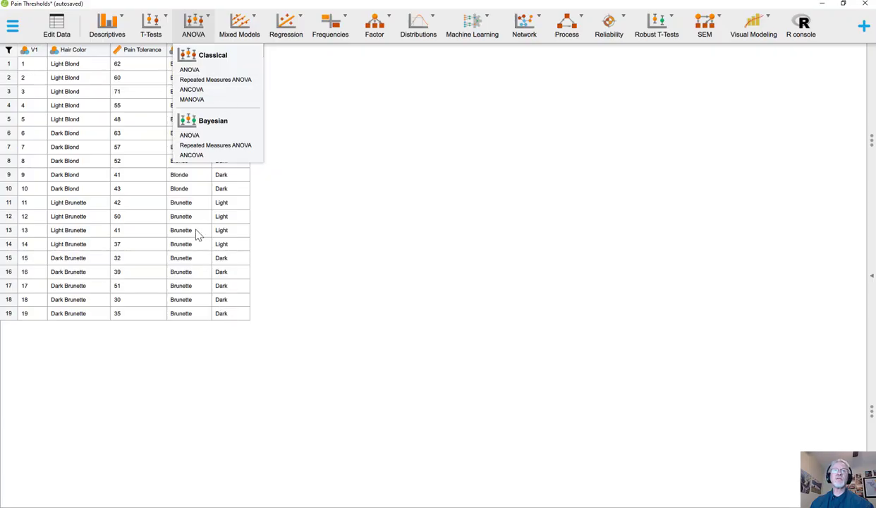
{"action": "left_click", "coordinate": [388, 89]}
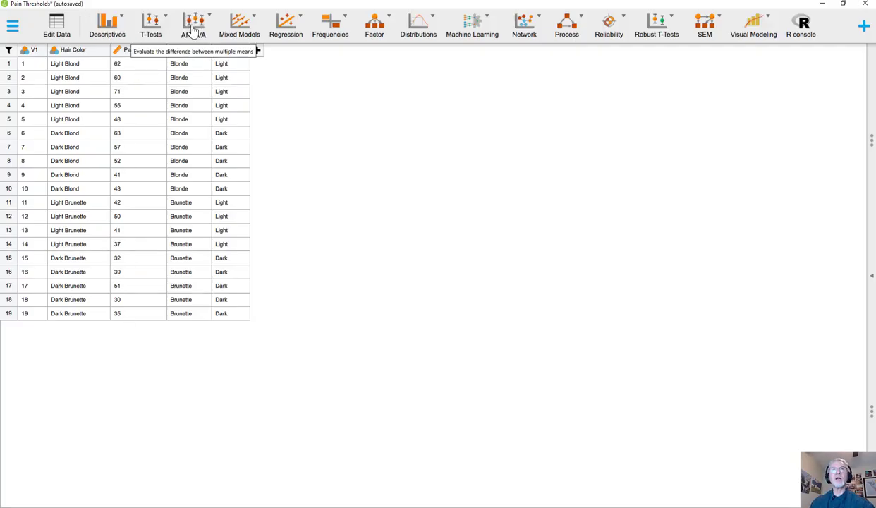
{"action": "left_click", "coordinate": [195, 32]}
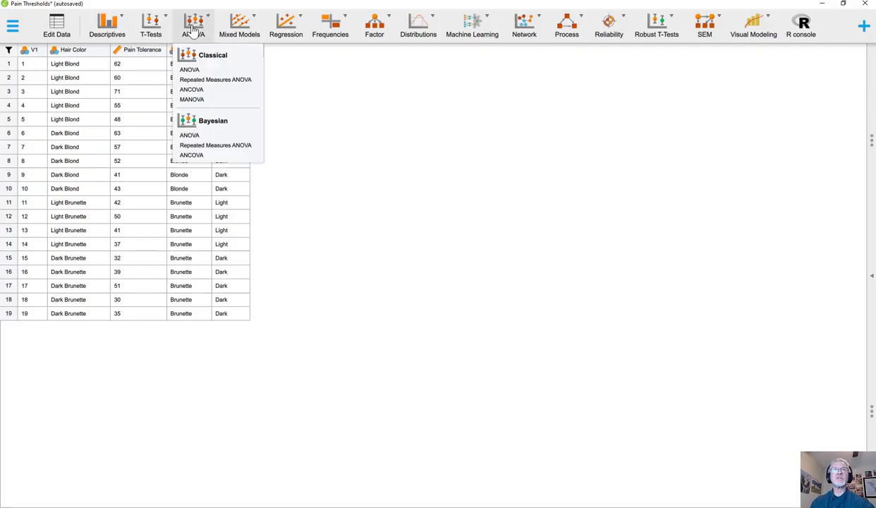
{"action": "left_click", "coordinate": [191, 70]}
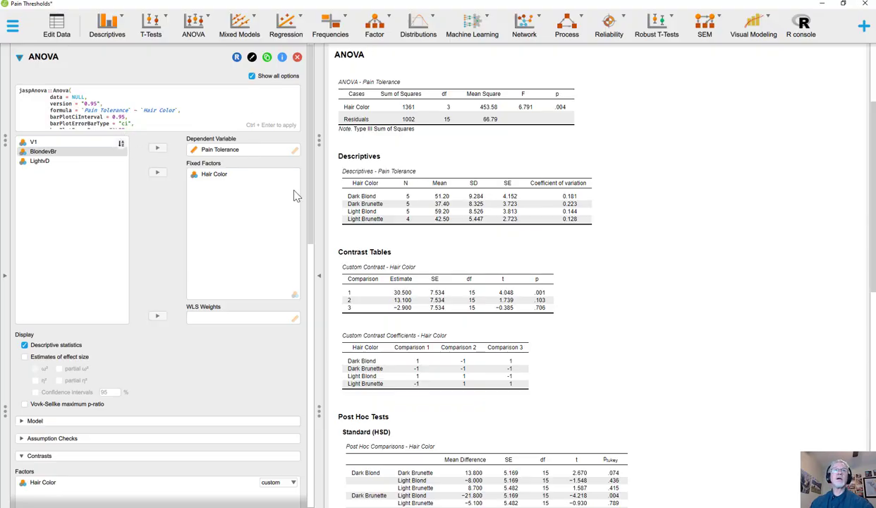
{"action": "scroll", "coordinate": [260, 215], "scroll_direction": "down", "scroll_amount": 5}
{"action": "scroll", "coordinate": [282, 381], "scroll_direction": "down", "scroll_amount": 5}
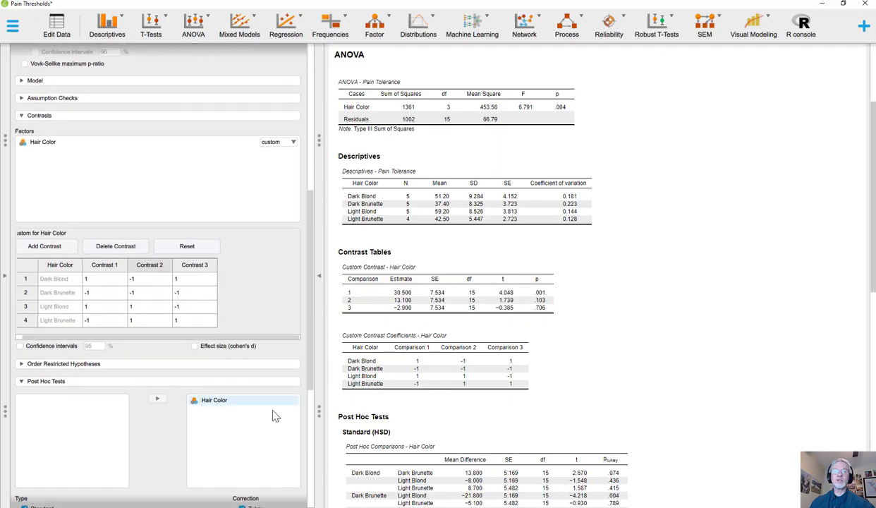
{"action": "scroll", "coordinate": [252, 348], "scroll_direction": "down", "scroll_amount": 2}
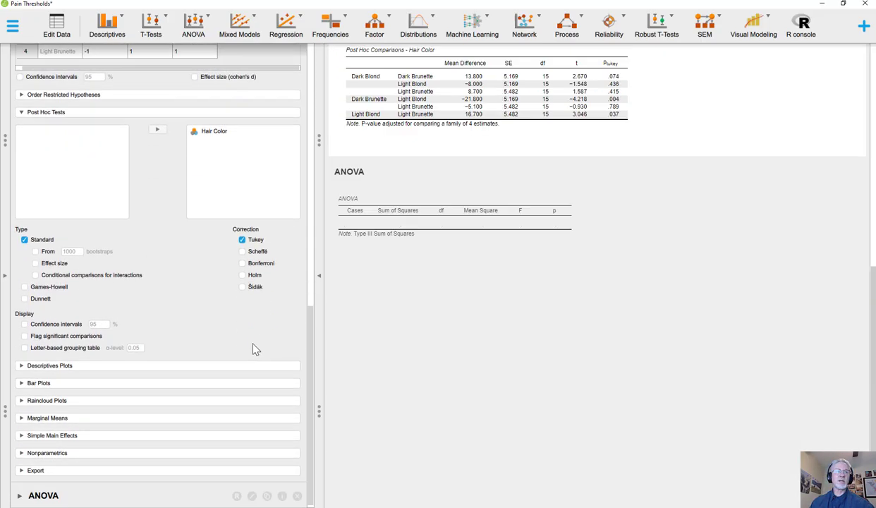
{"action": "scroll", "coordinate": [224, 336], "scroll_direction": "up", "scroll_amount": 2}
{"action": "scroll", "coordinate": [191, 381], "scroll_direction": "down", "scroll_amount": 2}
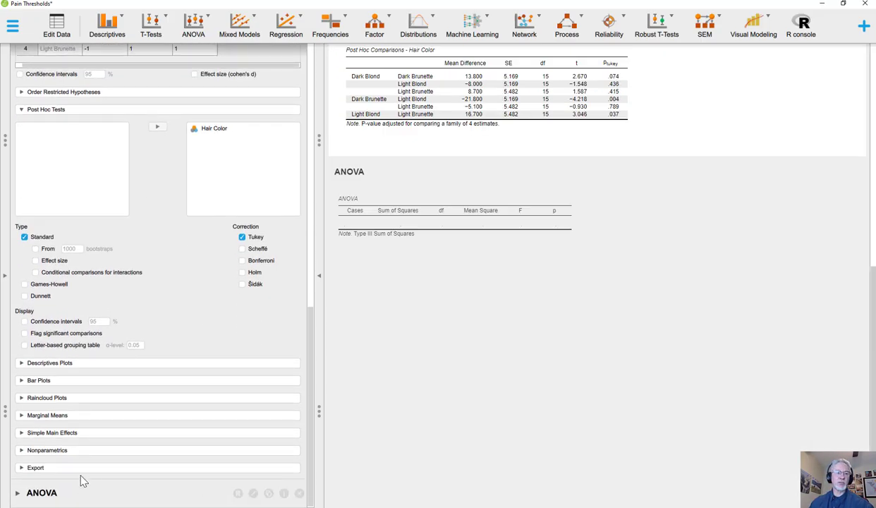
{"action": "left_click", "coordinate": [56, 498]}
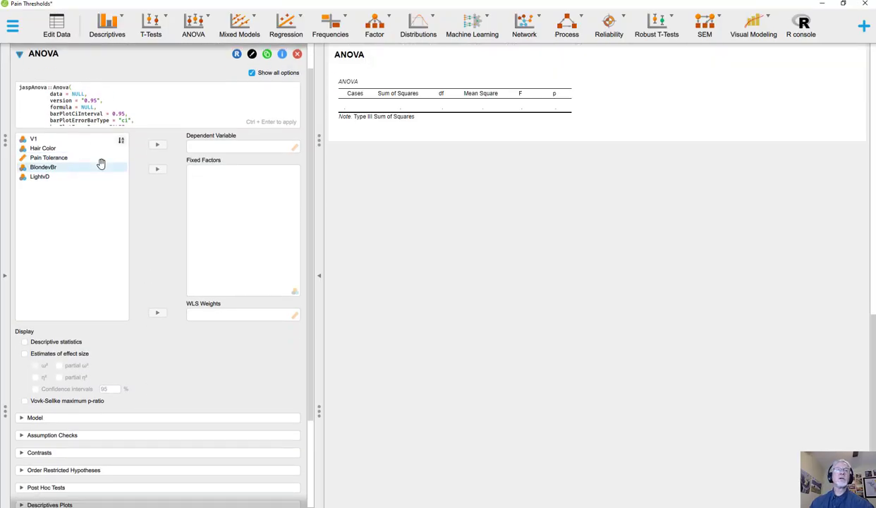
- Assign Pain Tolerance as dependent variable and BlondevBr and LightvD as fixed factors in the new ANOVA, and include descriptive statistics
{"action": "left_click", "coordinate": [49, 157]}
{"action": "left_click", "coordinate": [158, 146]}
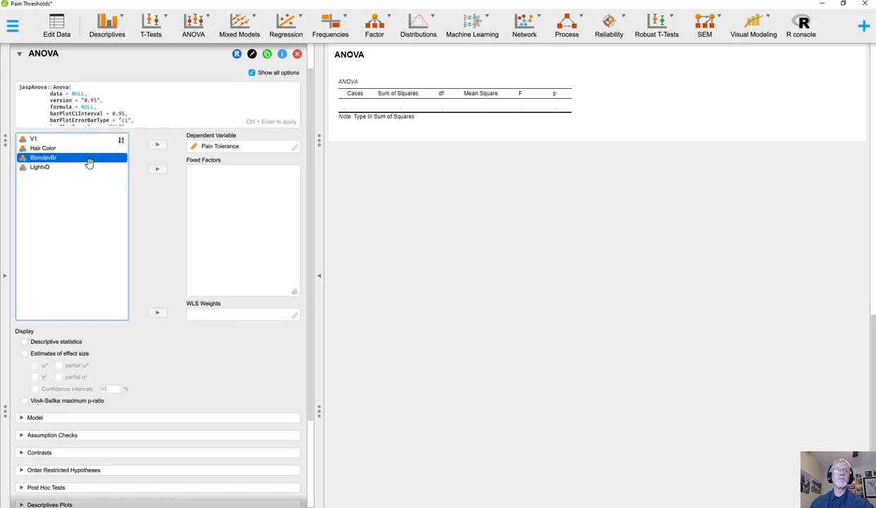
{"action": "left_click", "coordinate": [157, 169]}
{"action": "left_click", "coordinate": [158, 169]}
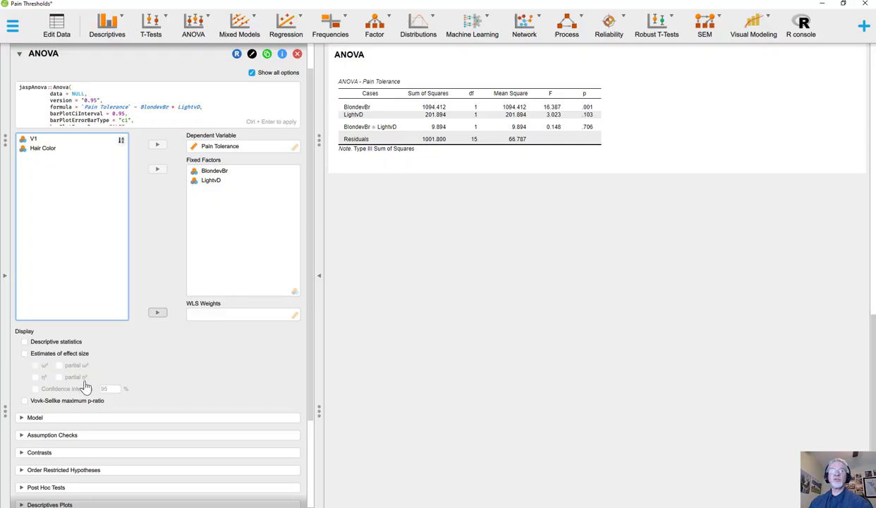
{"action": "left_click", "coordinate": [25, 341]}
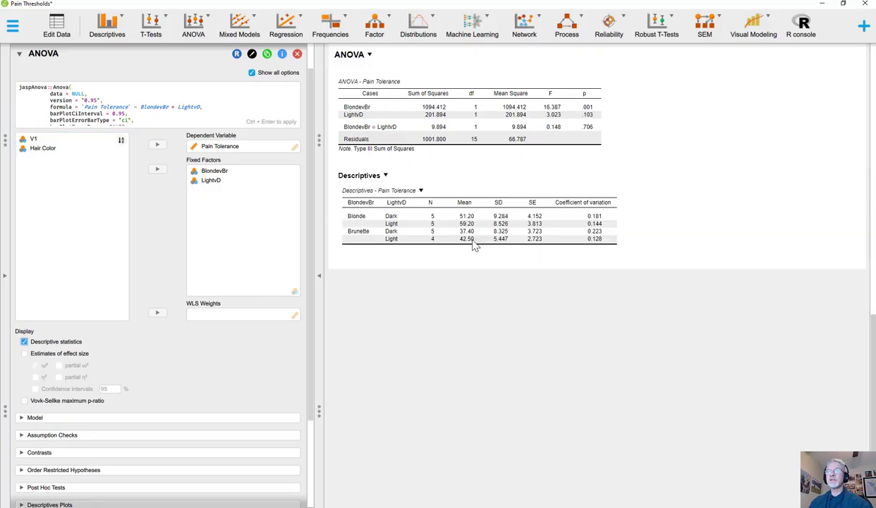
- Compare the two-factor ANOVA results with the custom contrast and post hoc tables of the Hair Color ANOVA
{"action": "scroll", "coordinate": [364, 227], "scroll_direction": "up", "scroll_amount": 2}
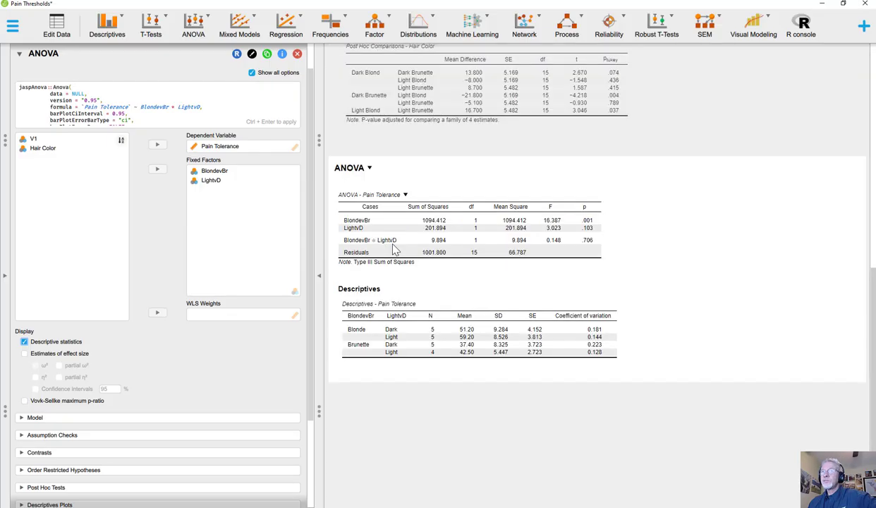
{"action": "scroll", "coordinate": [395, 249], "scroll_direction": "up", "scroll_amount": 1}
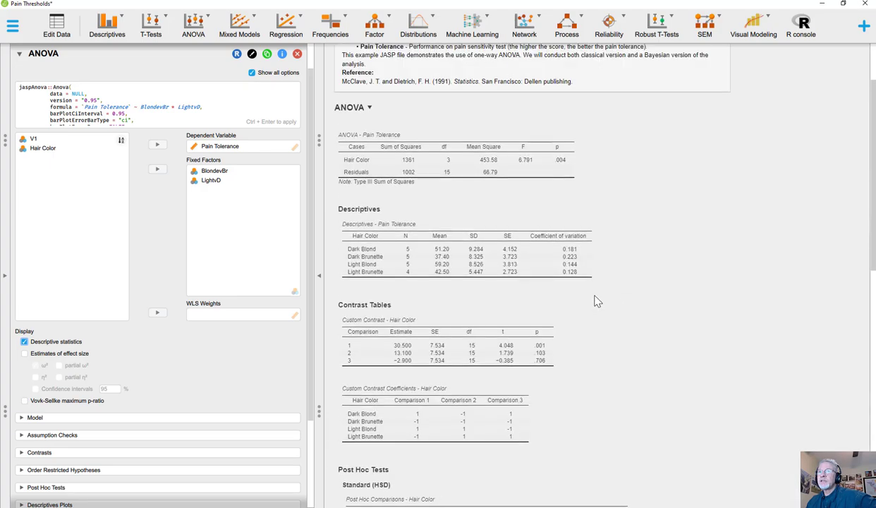
{"action": "scroll", "coordinate": [596, 302], "scroll_direction": "up", "scroll_amount": 3}
{"action": "scroll", "coordinate": [597, 302], "scroll_direction": "down", "scroll_amount": 3}
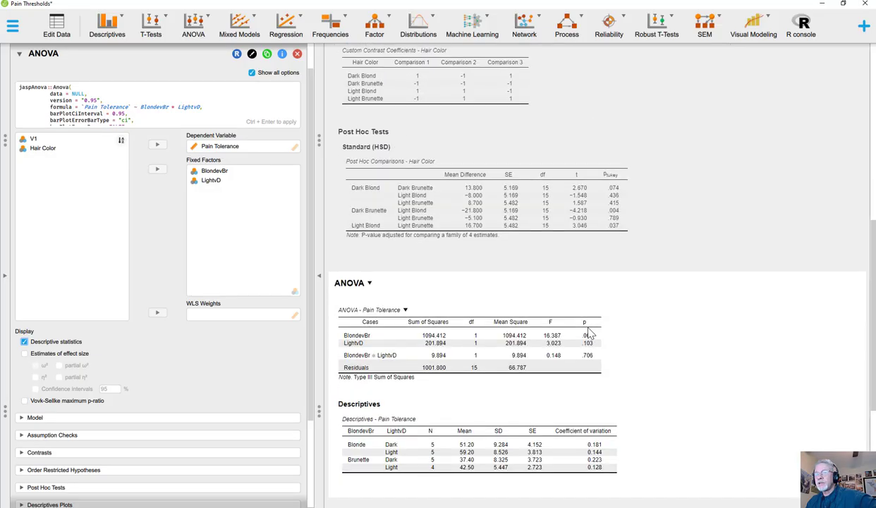
{"action": "scroll", "coordinate": [585, 331], "scroll_direction": "up", "scroll_amount": 2}
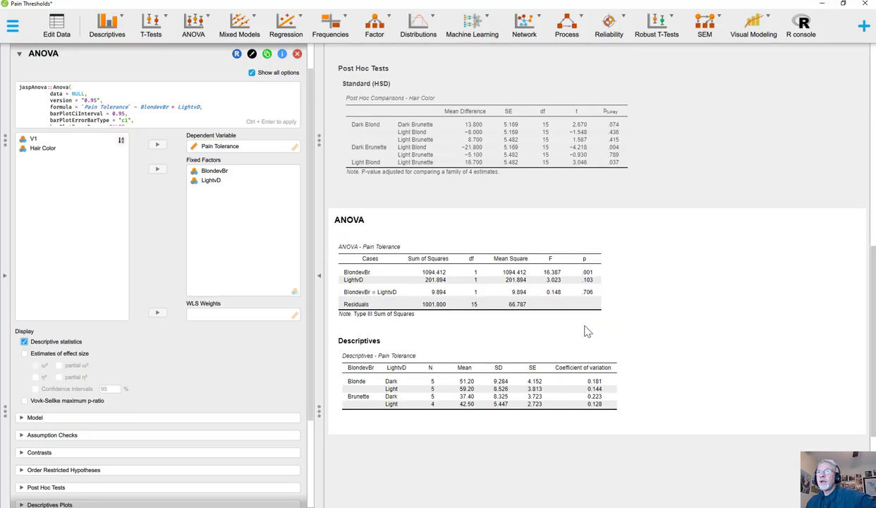